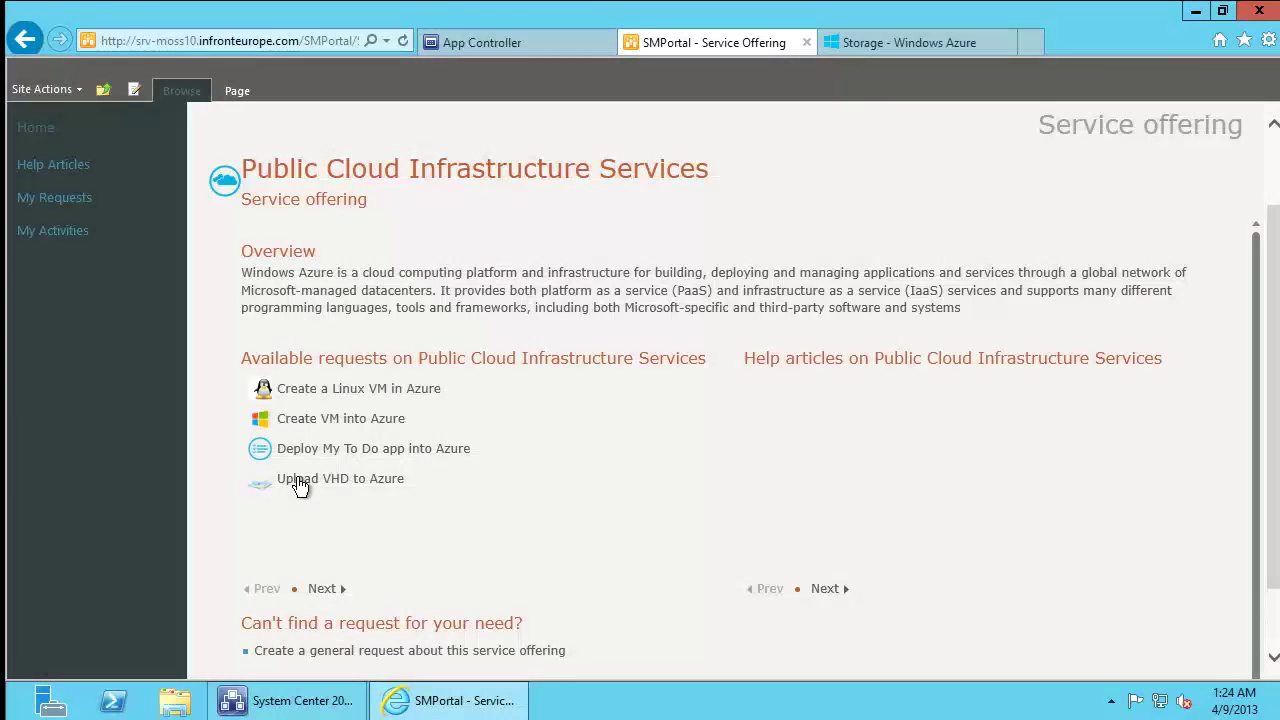
# Submit an Upload VHD to Azure service request with Win2012_cke.vhd selected as the VHD drive name.
pyautogui.click(300, 485)
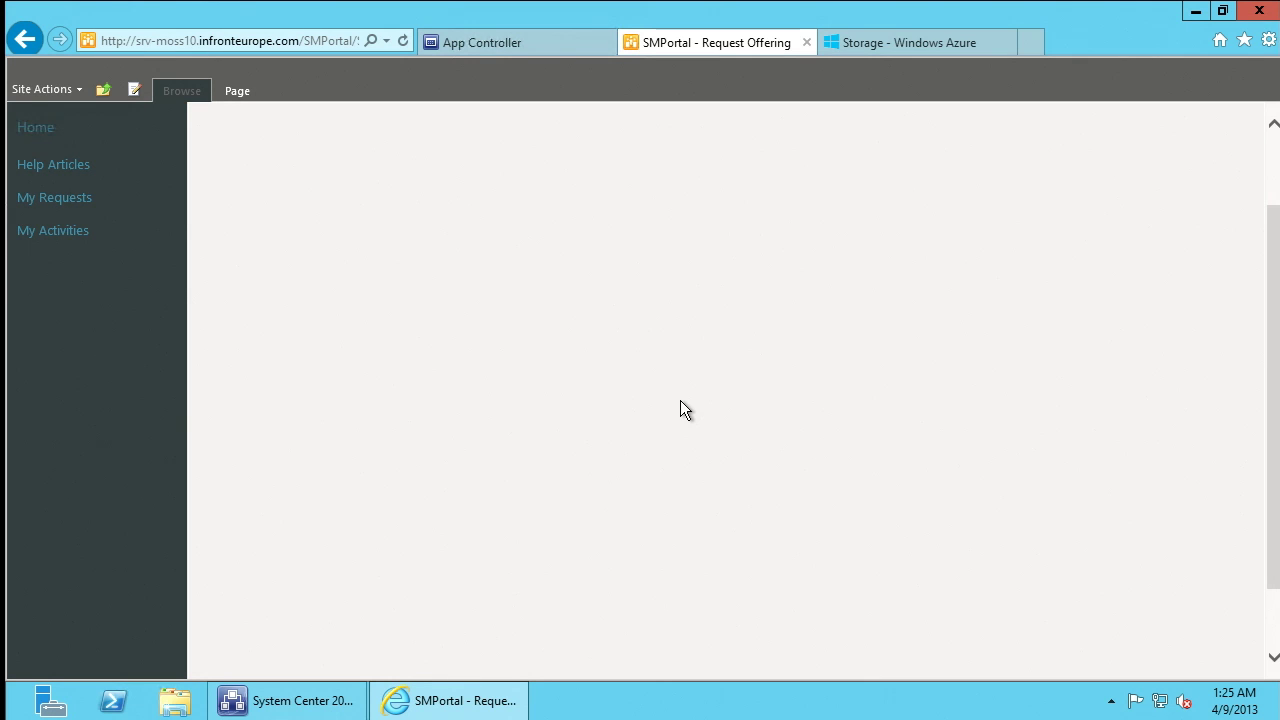
pyautogui.click(1037, 240)
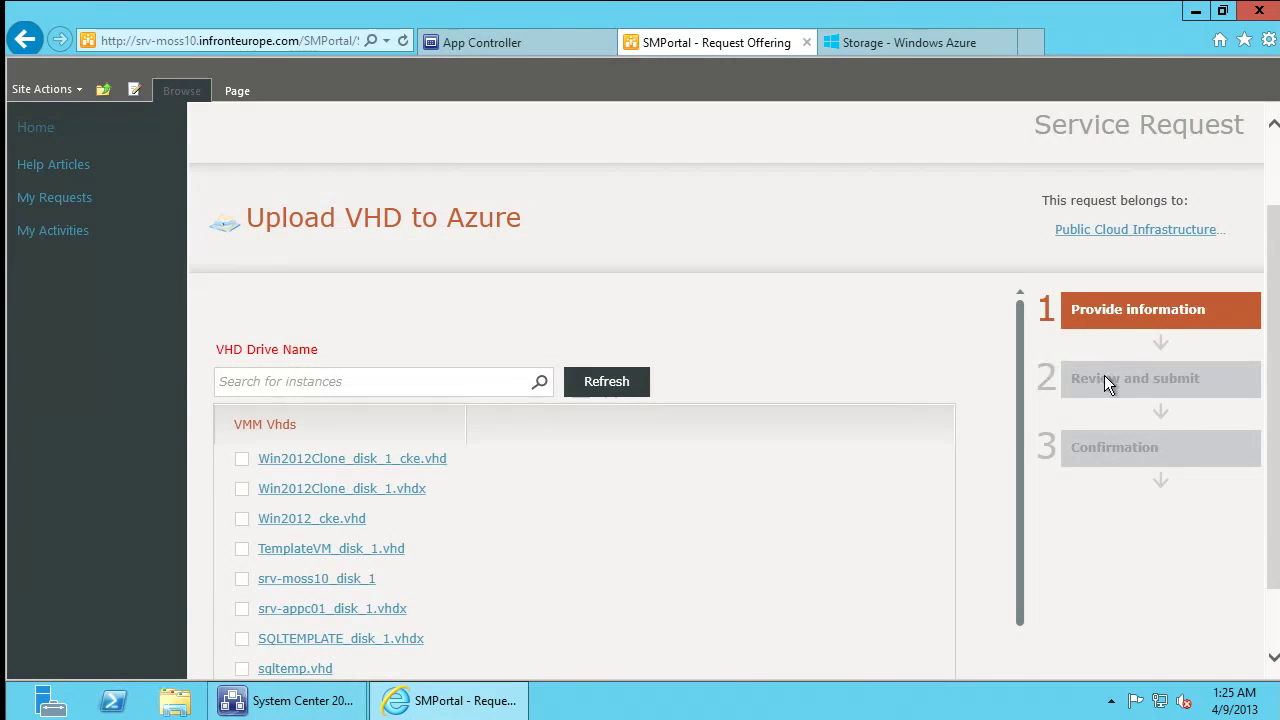
pyautogui.click(1275, 630)
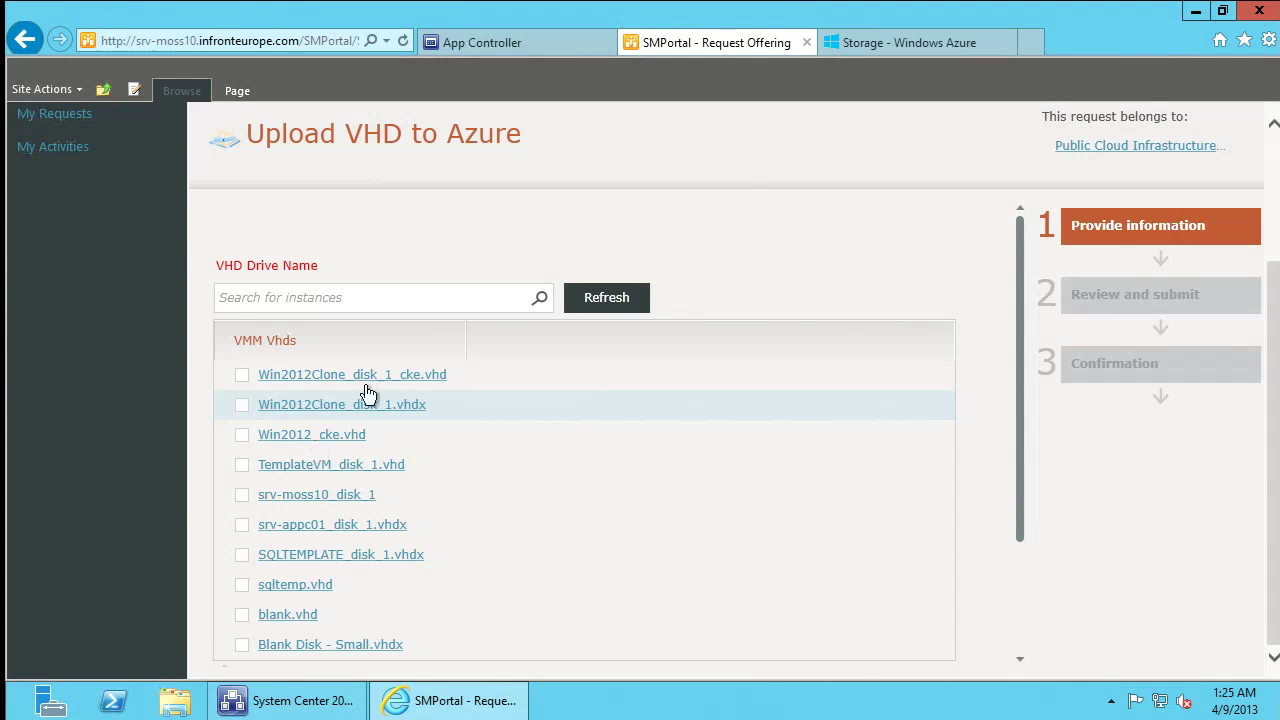
pyautogui.click(242, 434)
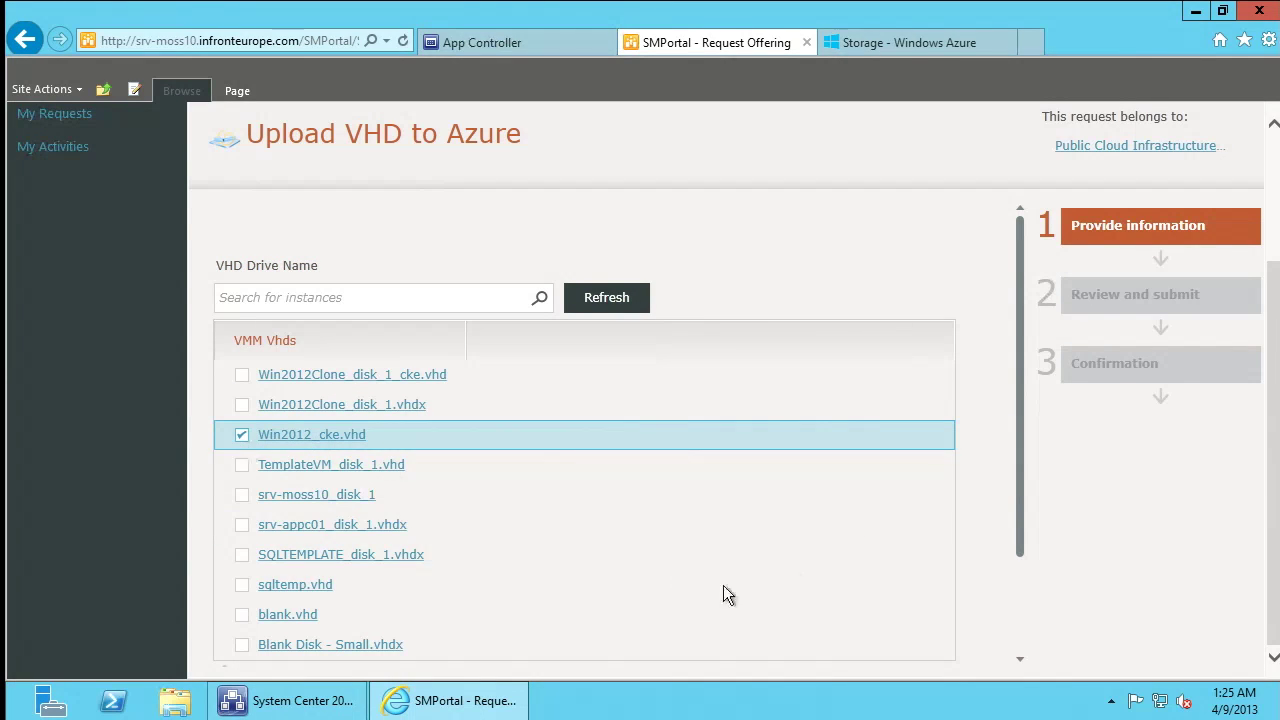
pyautogui.moveTo(1021, 467); pyautogui.dragTo(1030, 630)
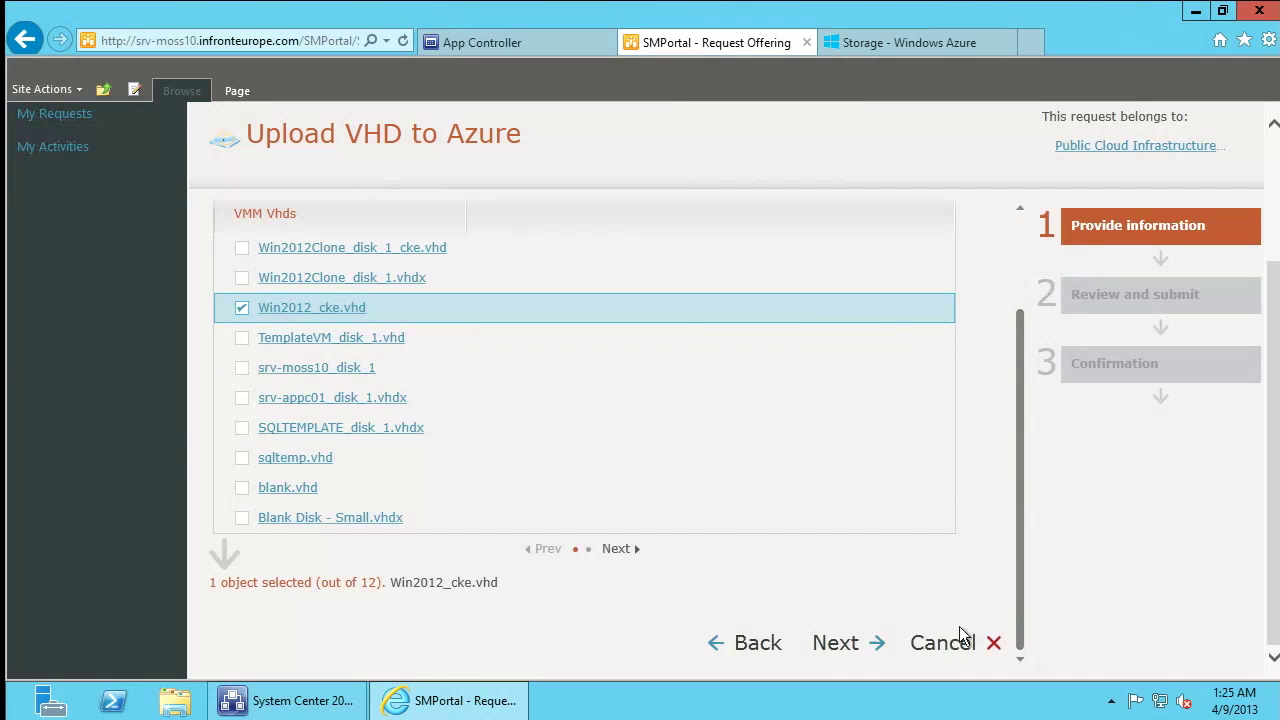
pyautogui.click(850, 643)
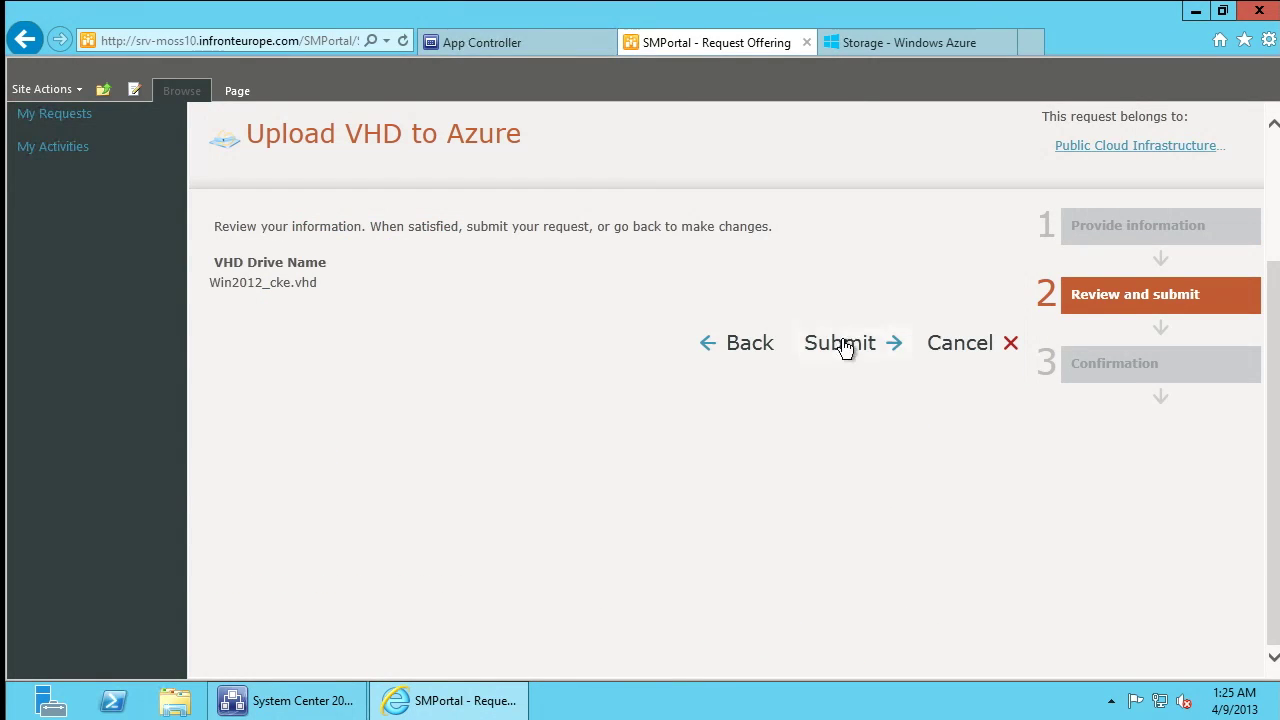
pyautogui.click(845, 346)
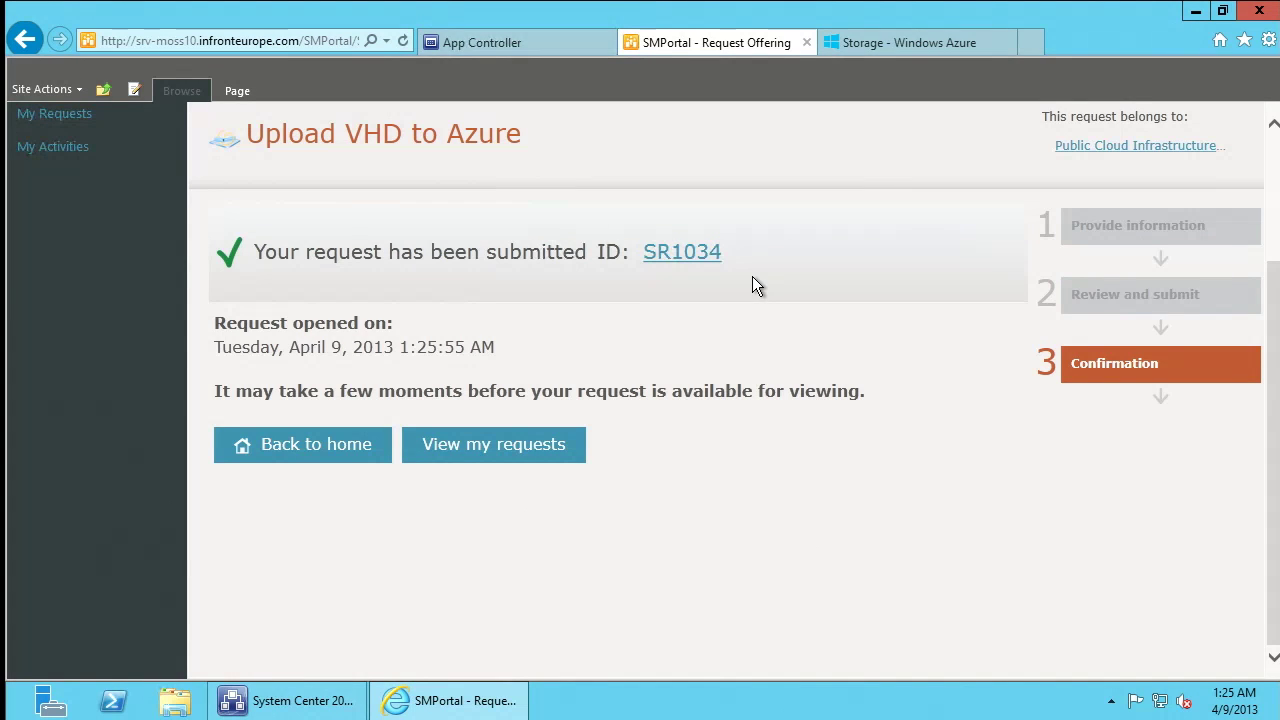
pyautogui.click(659, 258)
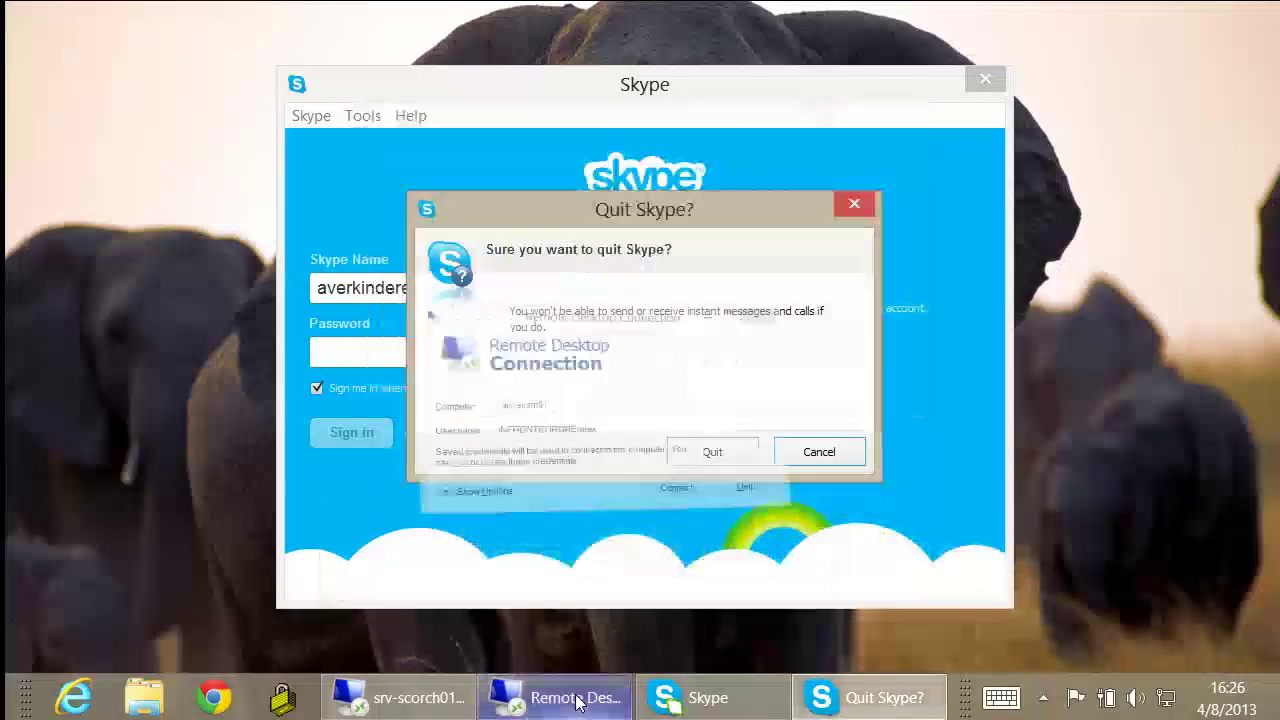
# Switch to Remote Desktop Connection and log on to srv-scsm01 with the account password.
pyautogui.click(746, 388)
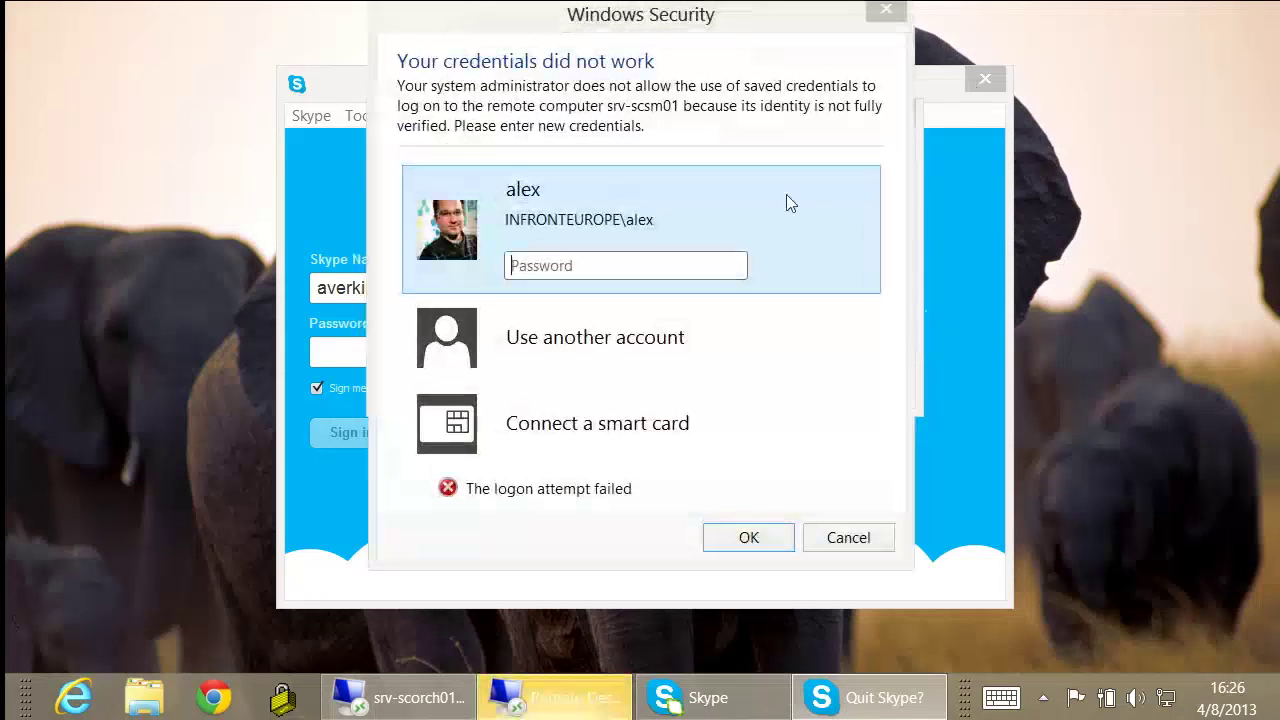
pyautogui.click(720, 268)
pyautogui.write('•••••')
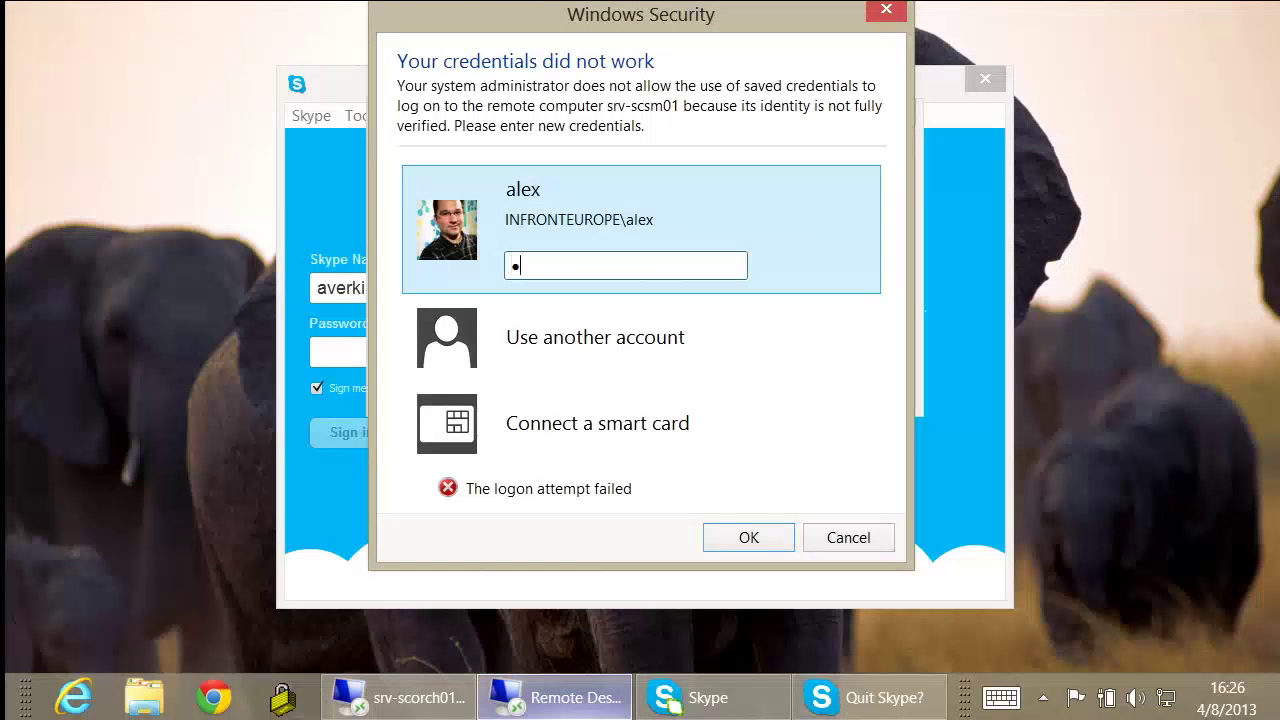
pyautogui.write('•••')
pyautogui.press('Return')
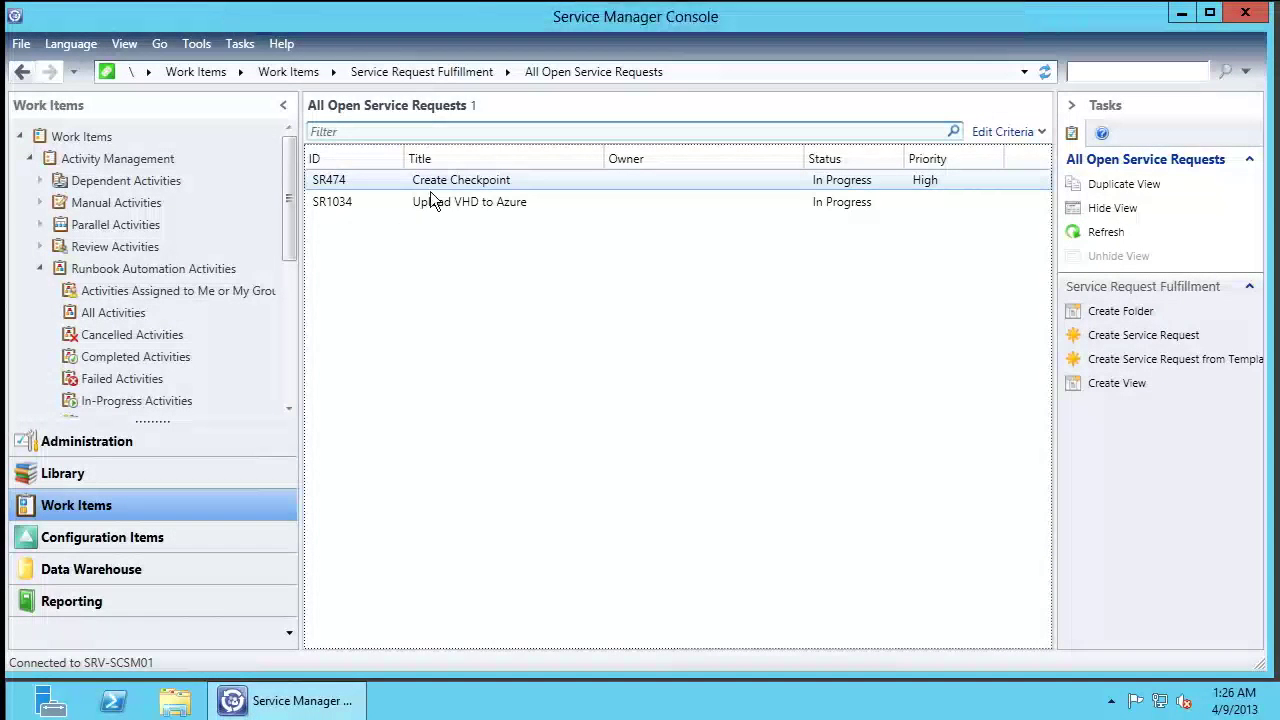
# Examine the general information and activities of the open Upload VHD to Azure service request and close it without saving.
pyautogui.click(424, 203)
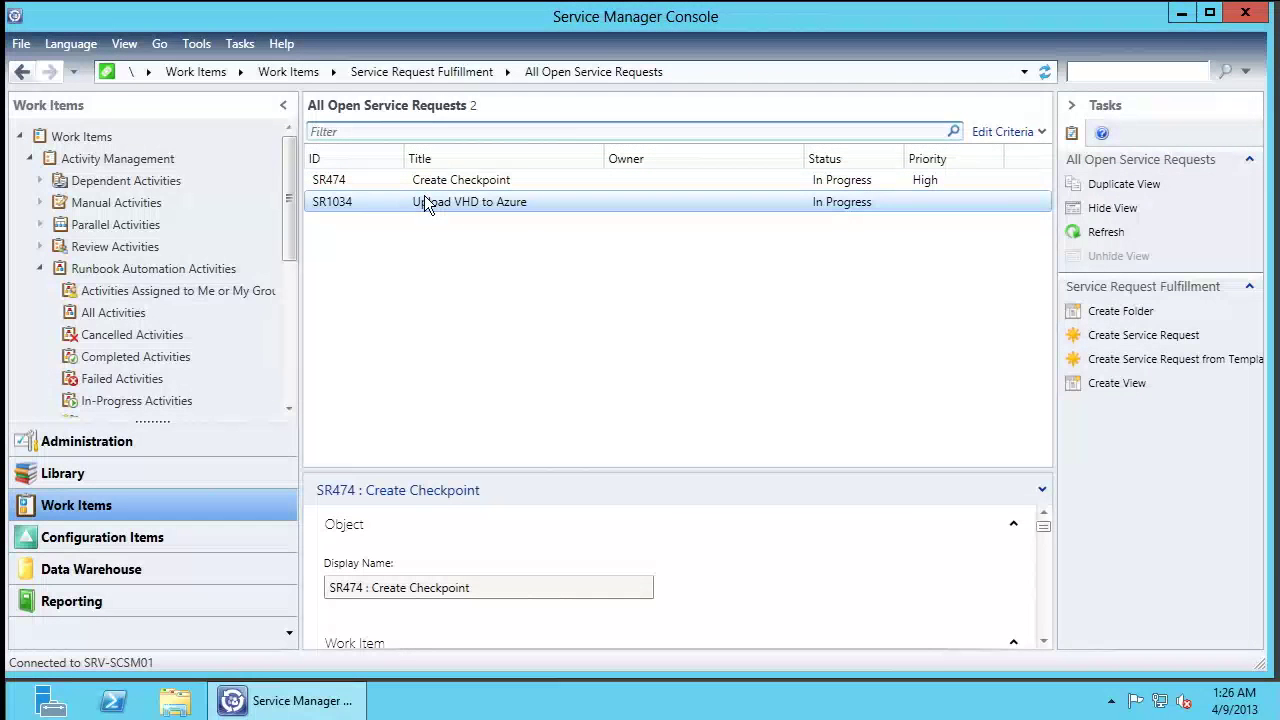
pyautogui.doubleClick(807, 201)
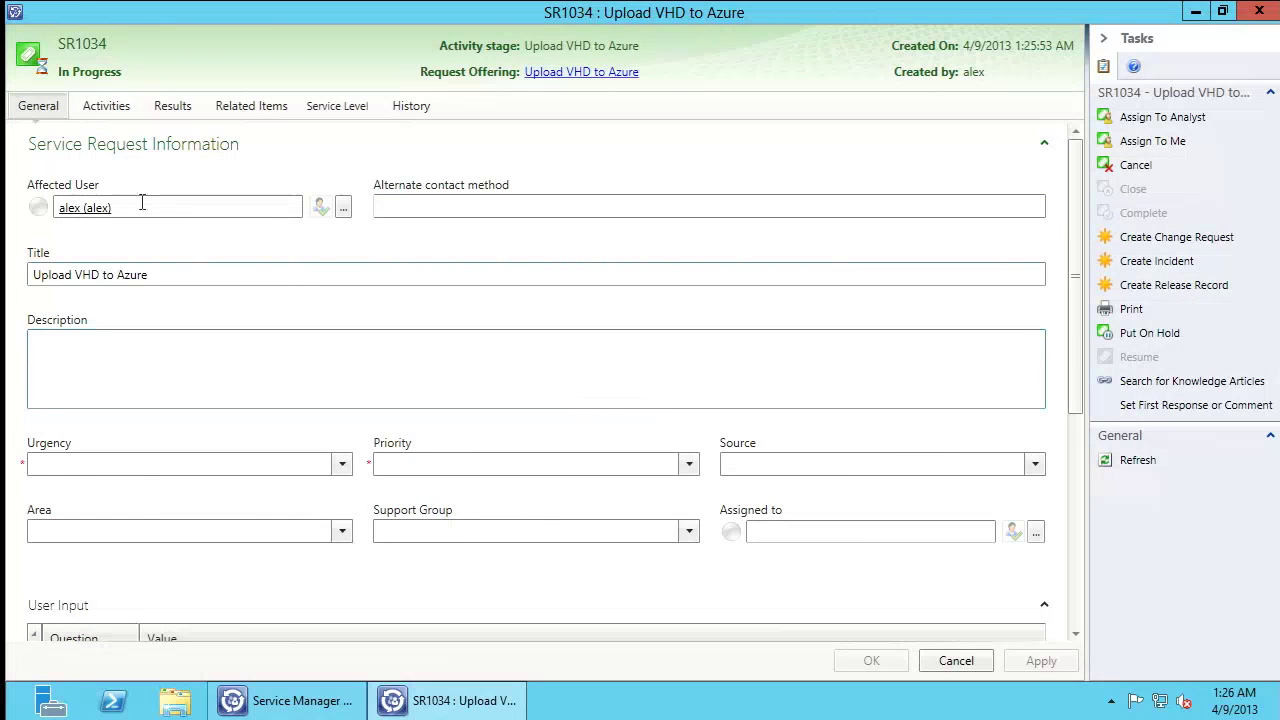
pyautogui.click(115, 106)
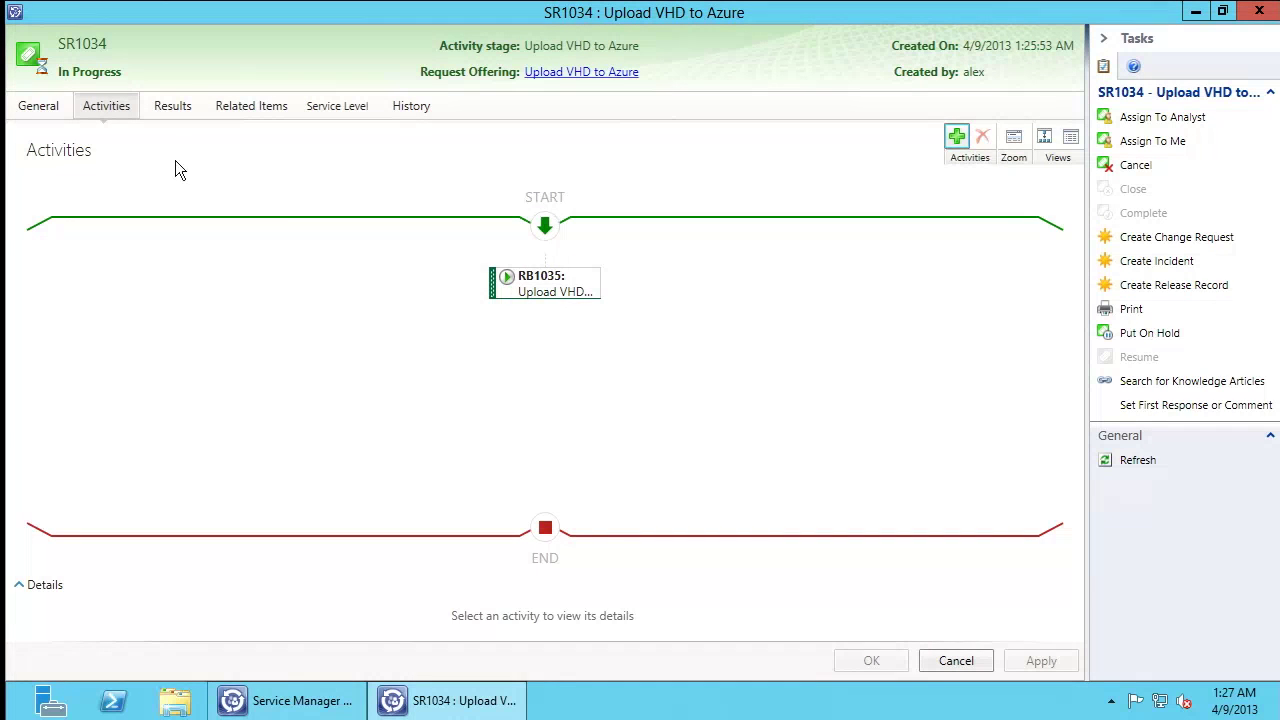
pyautogui.click(48, 107)
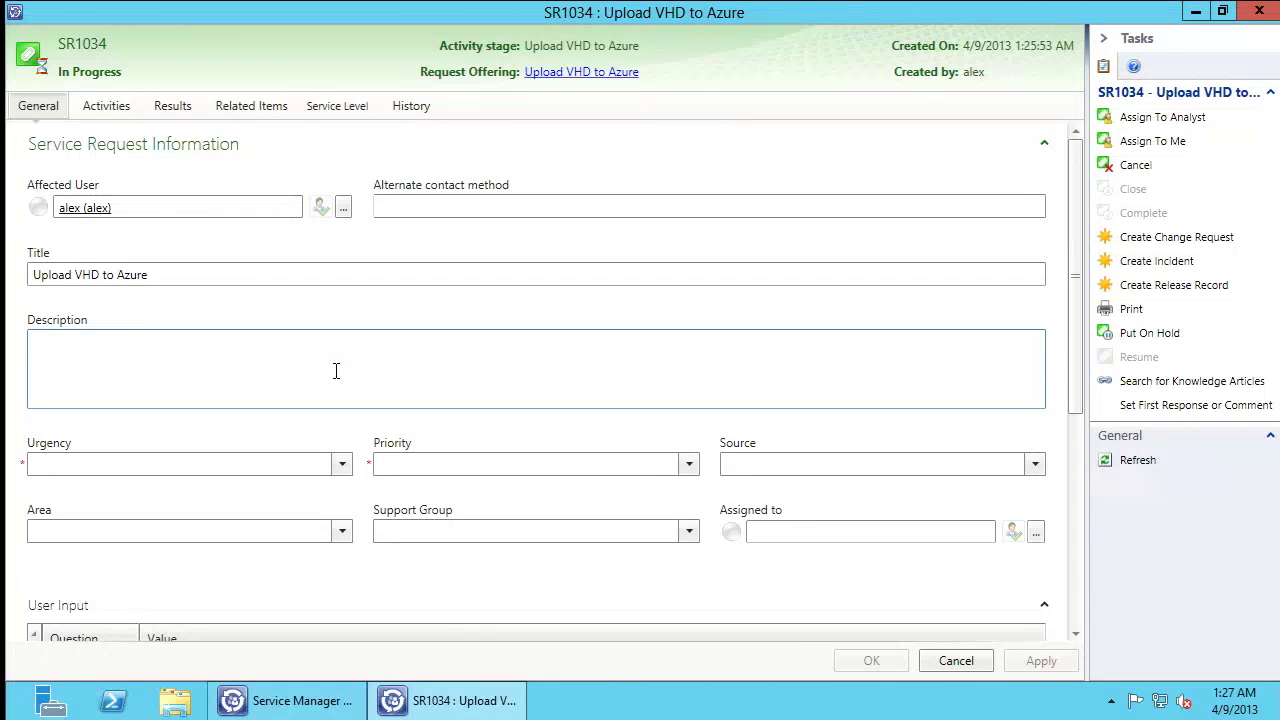
pyautogui.click(112, 105)
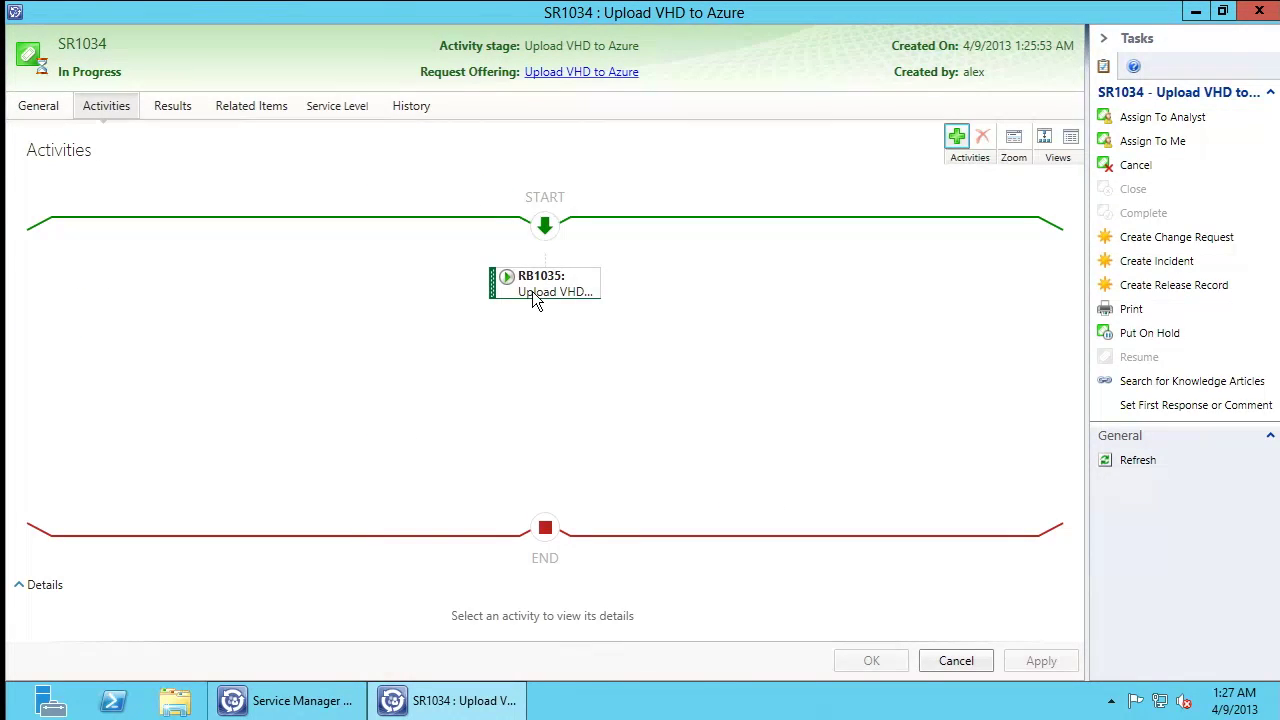
pyautogui.click(958, 662)
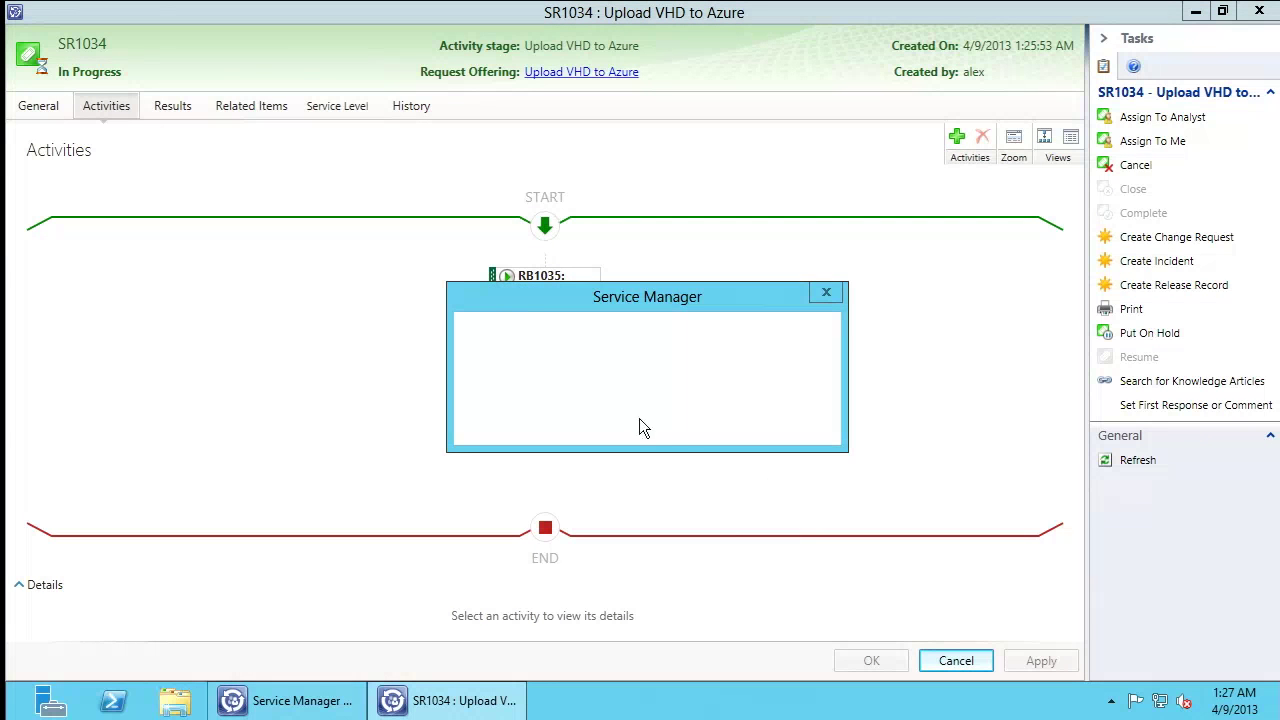
pyautogui.click(688, 420)
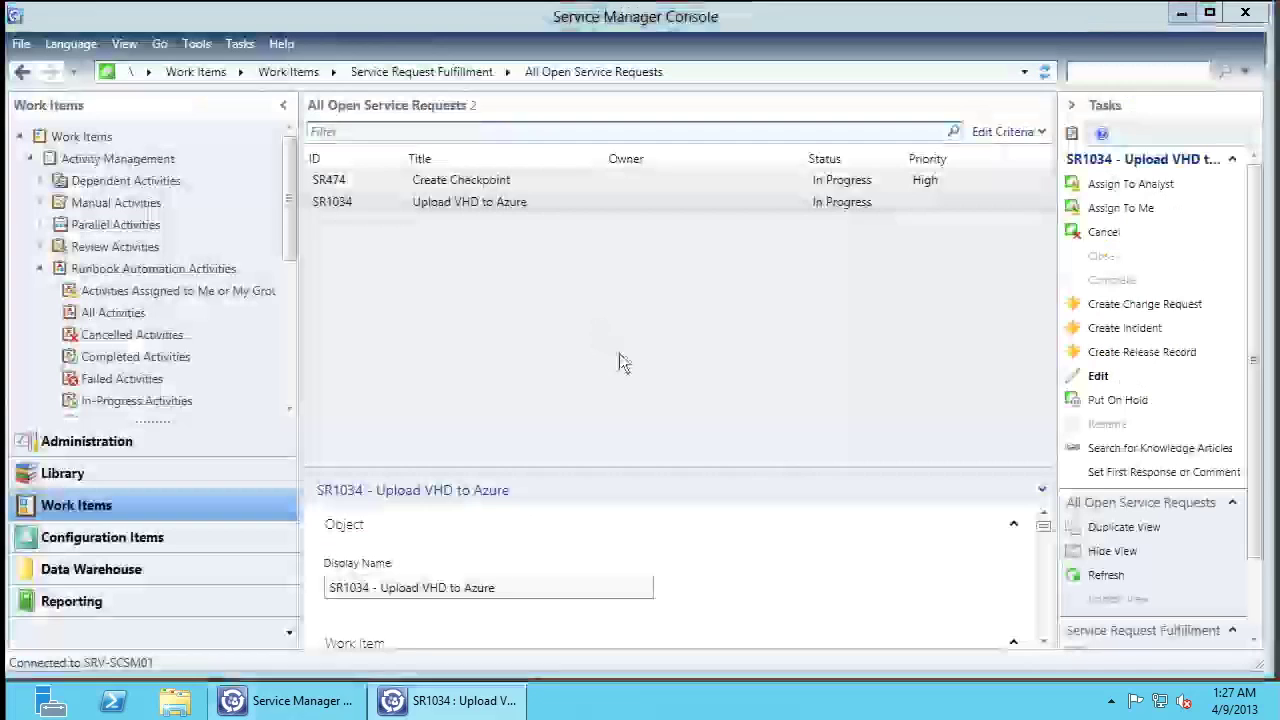
# Examine the activities and general information of the open Create Checkpoint service request and close it without saving.
pyautogui.click(481, 190)
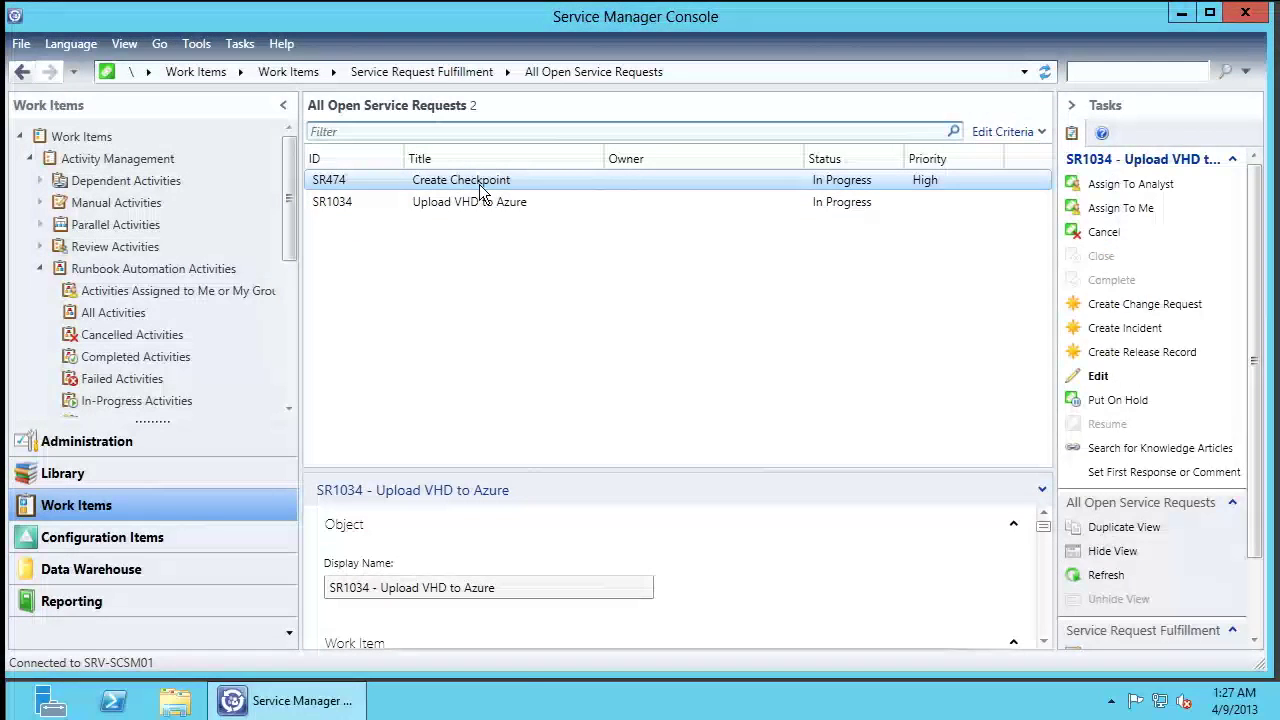
pyautogui.doubleClick(481, 190)
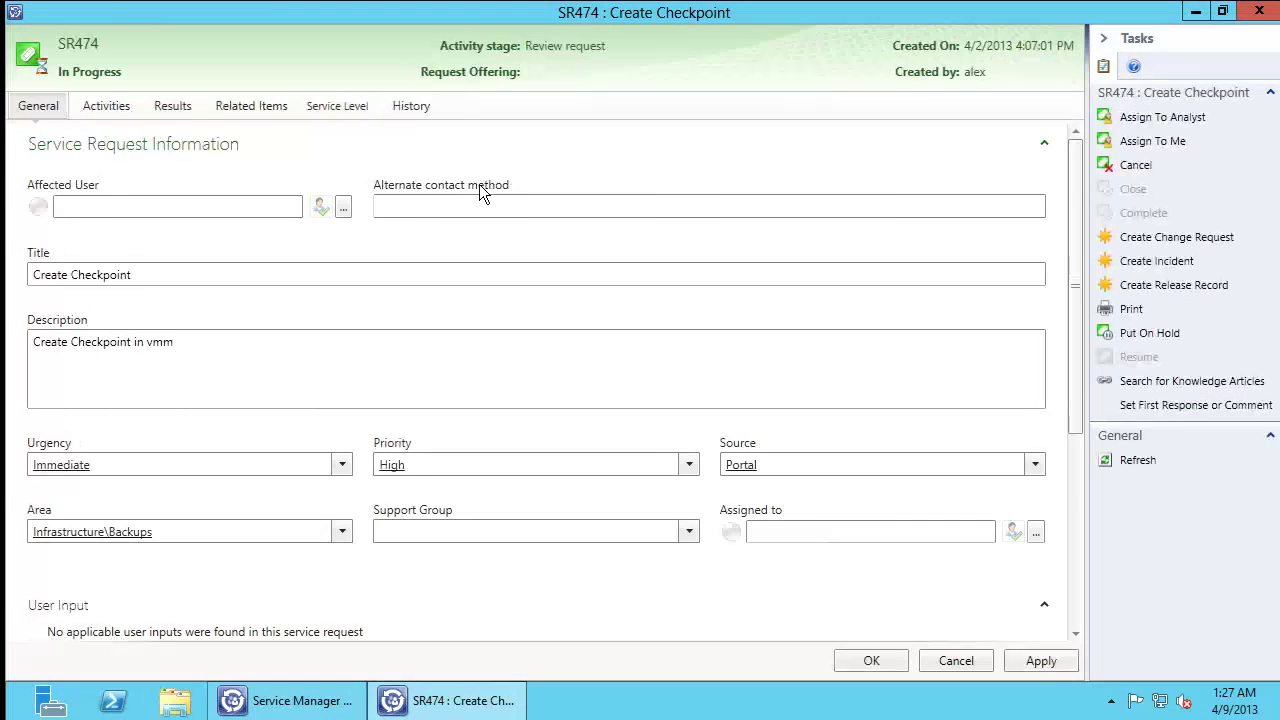
pyautogui.click(118, 106)
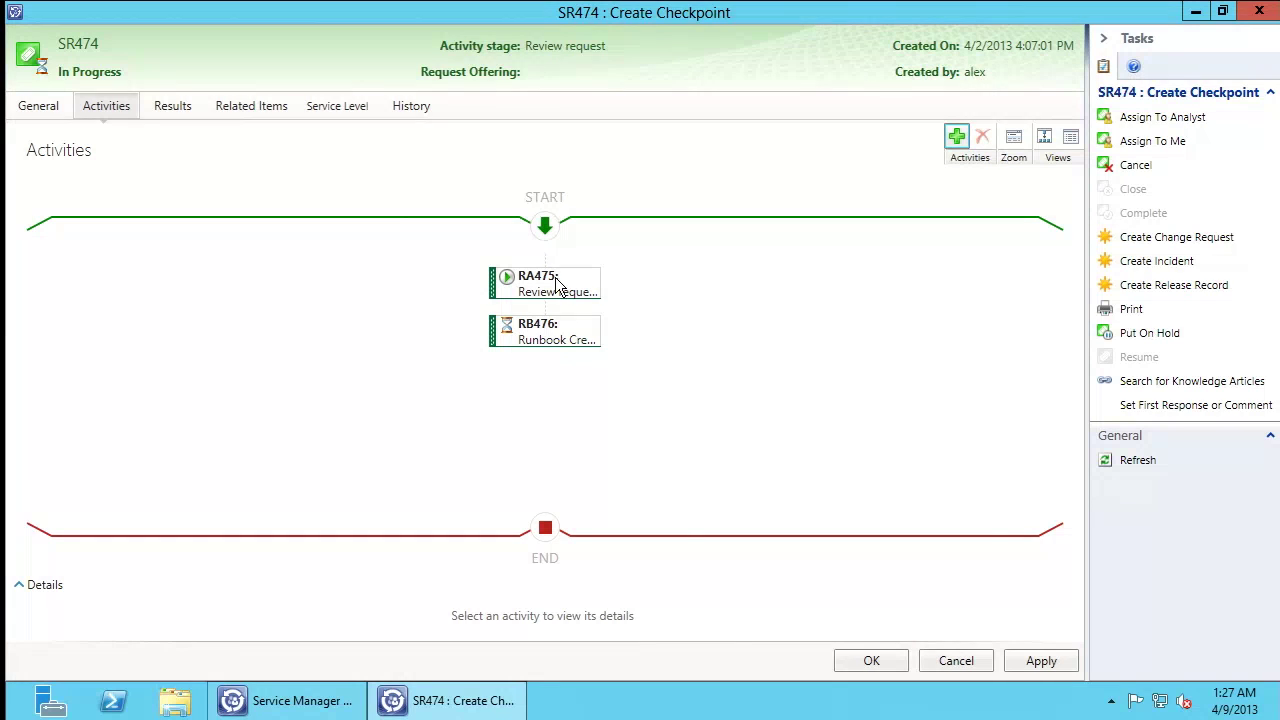
pyautogui.click(38, 108)
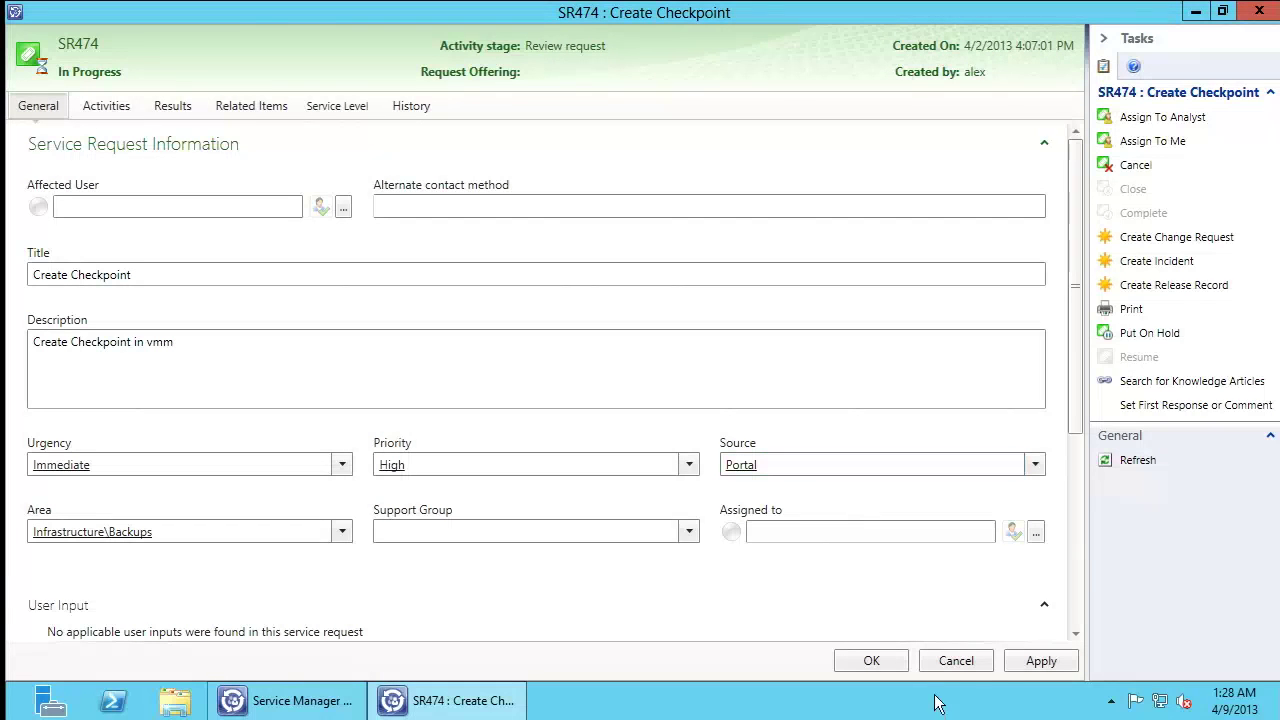
pyautogui.click(960, 668)
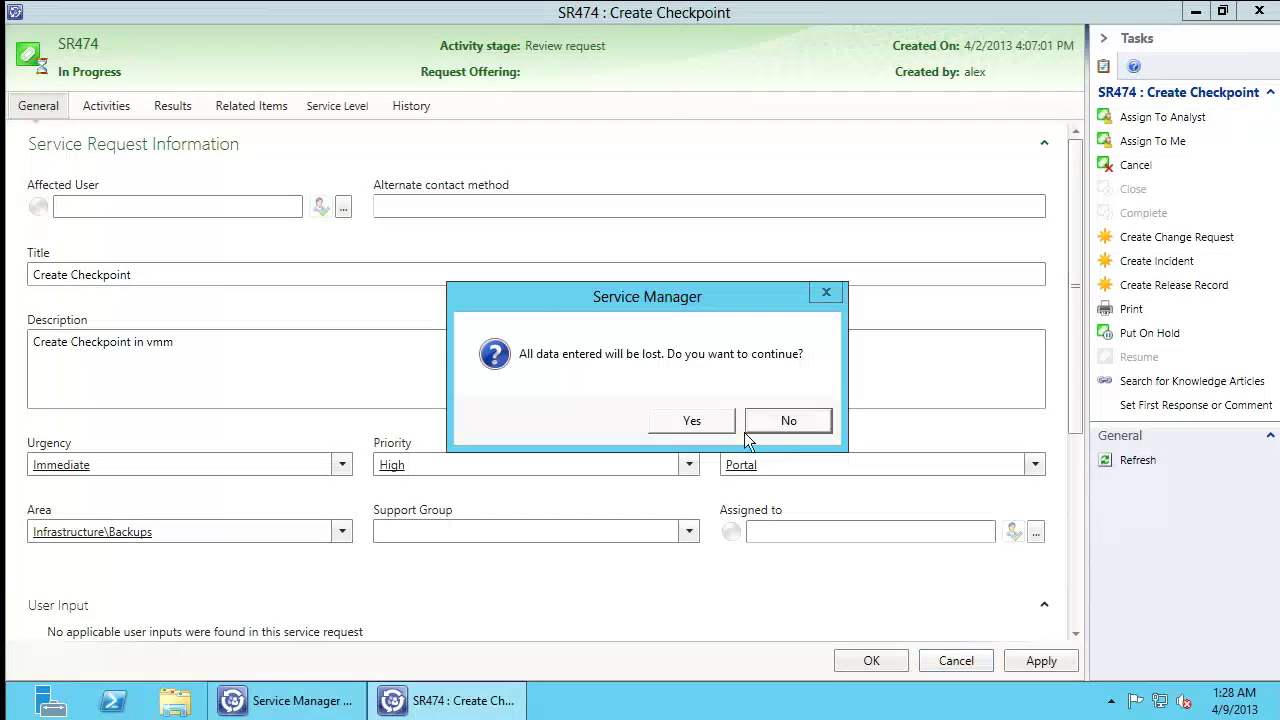
pyautogui.click(628, 428)
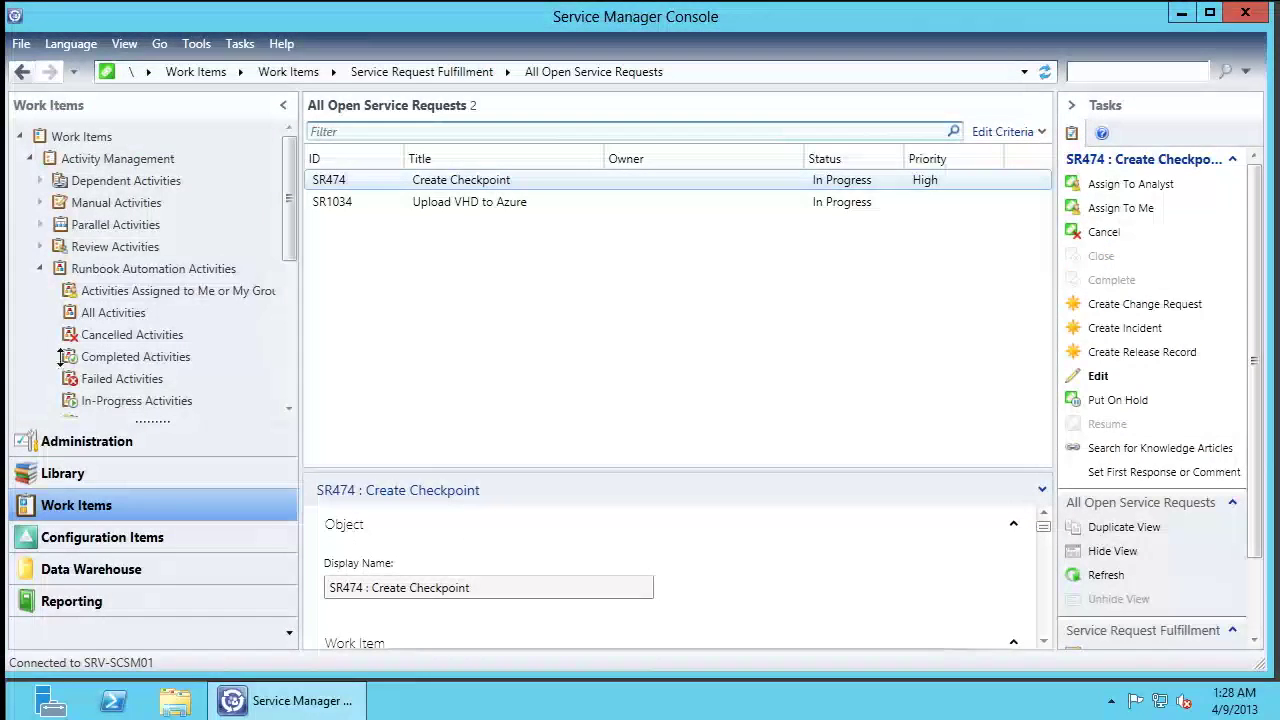
# View all runbook automation activities and collapse the Activity Management branch.
pyautogui.click(126, 316)
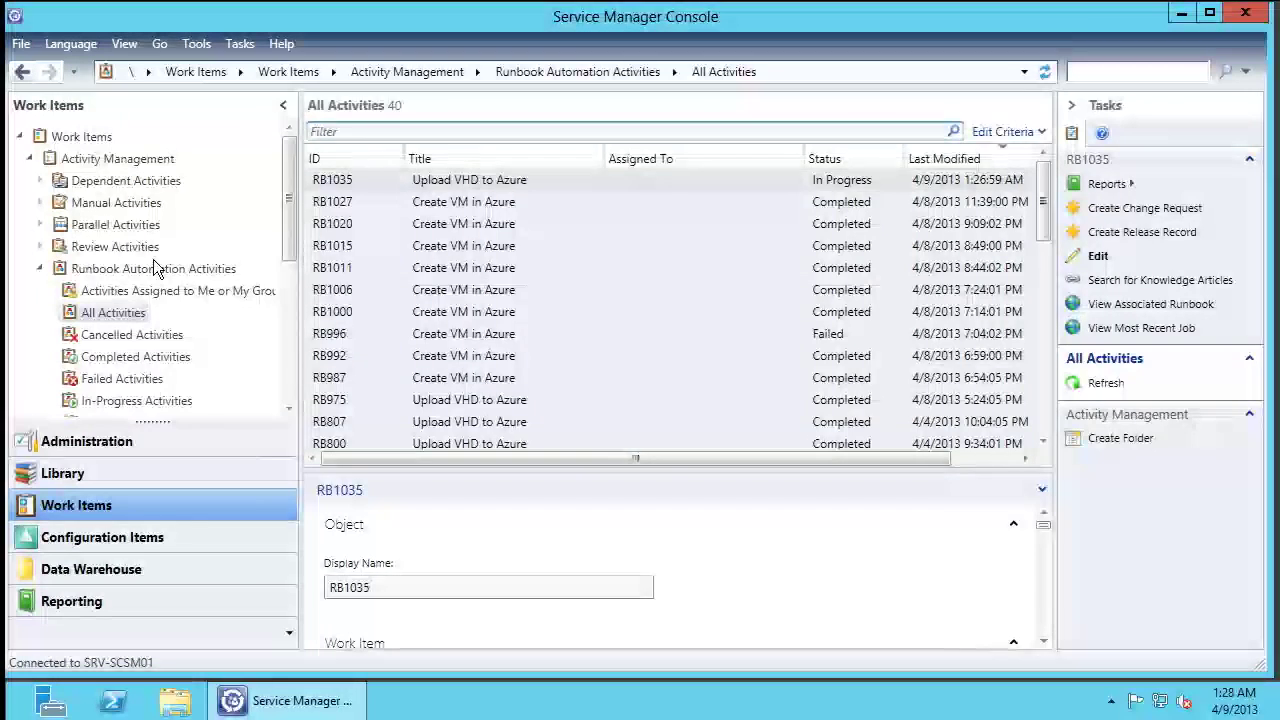
pyautogui.press('Left')
pyautogui.press('Left')
pyautogui.press('Left')
pyautogui.press('Left')
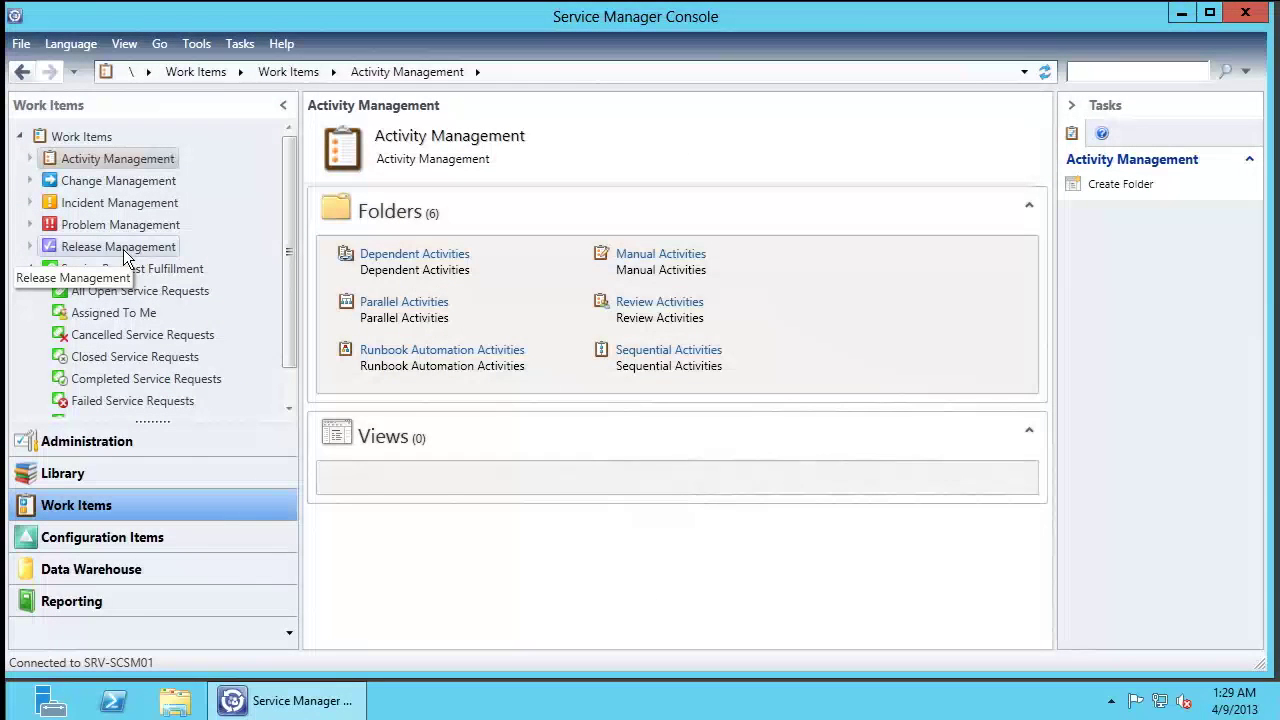
# Filter the library's published request offerings by "upload" and open the Upload VHD to Azure offering for editing.
pyautogui.click(55, 479)
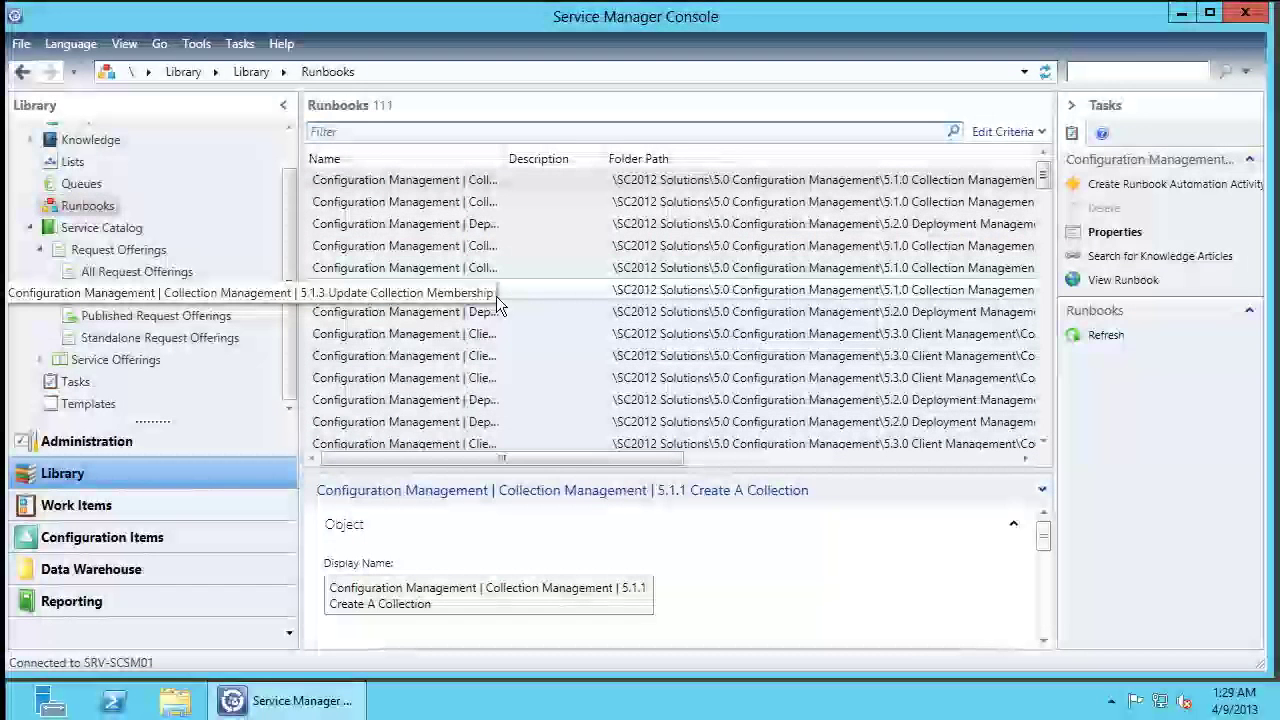
pyautogui.click(111, 316)
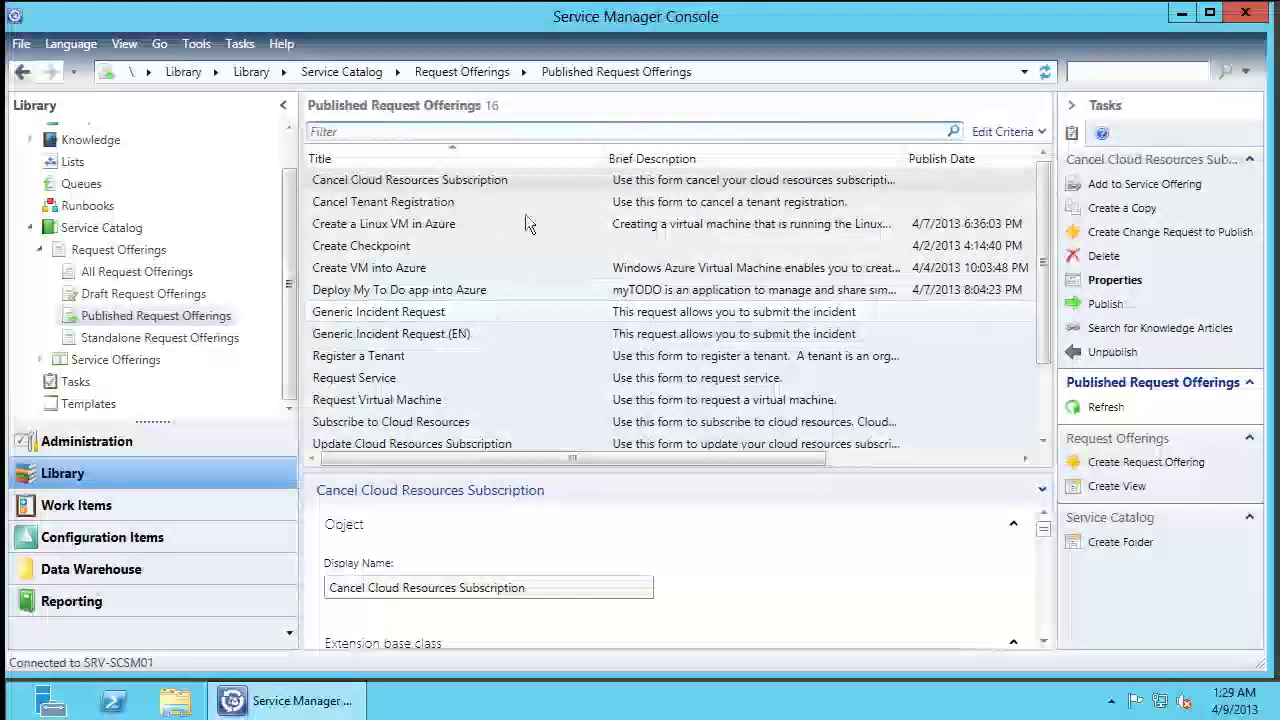
pyautogui.click(388, 131)
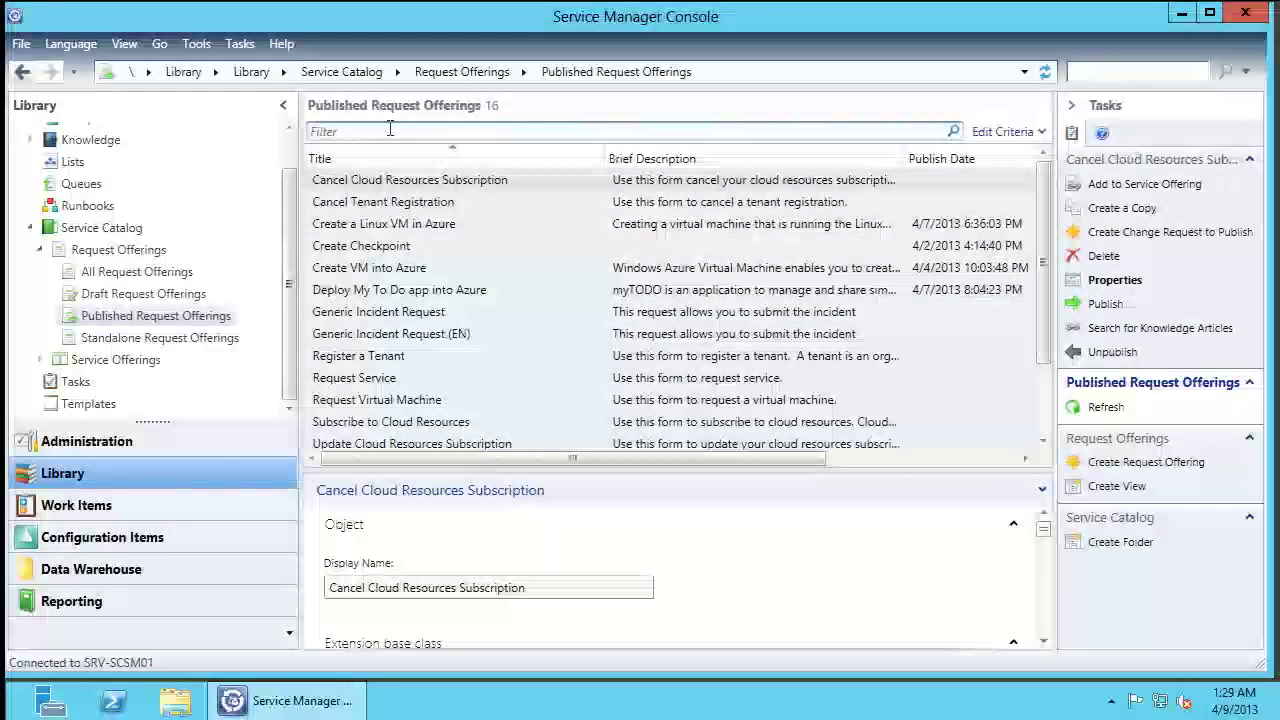
pyautogui.write('upload')
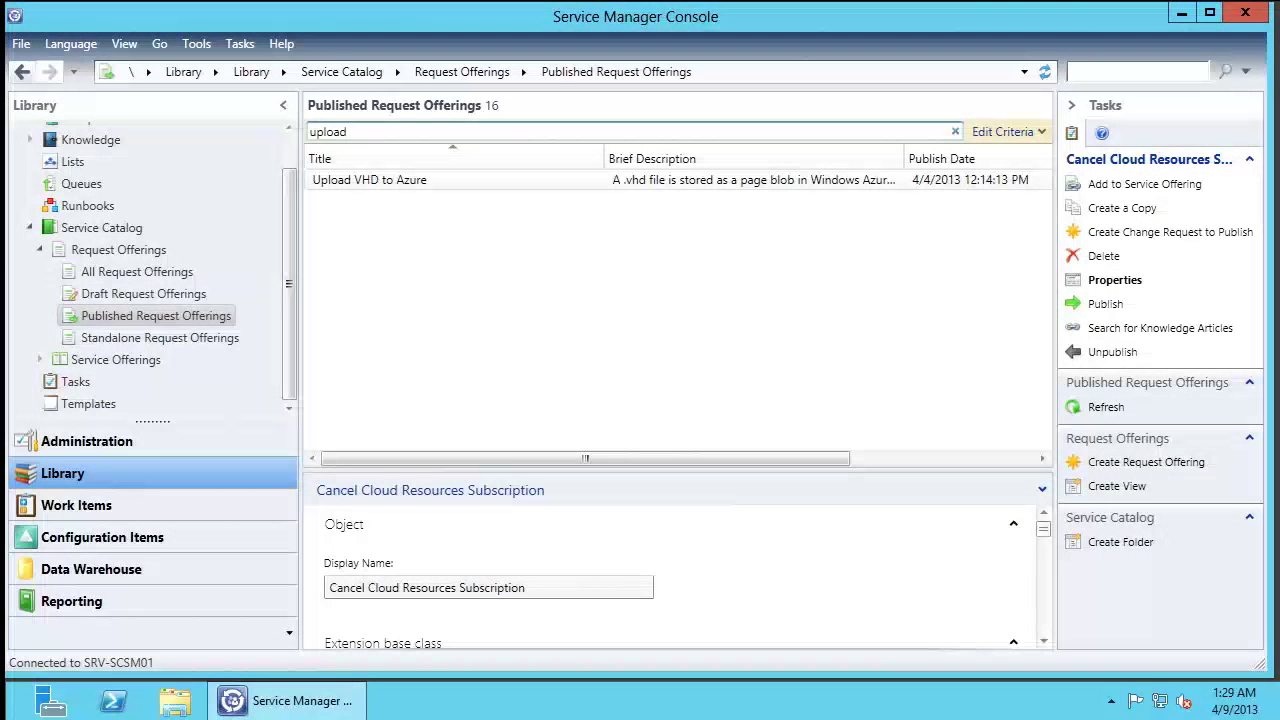
pyautogui.click(368, 187)
pyautogui.doubleClick(368, 186)
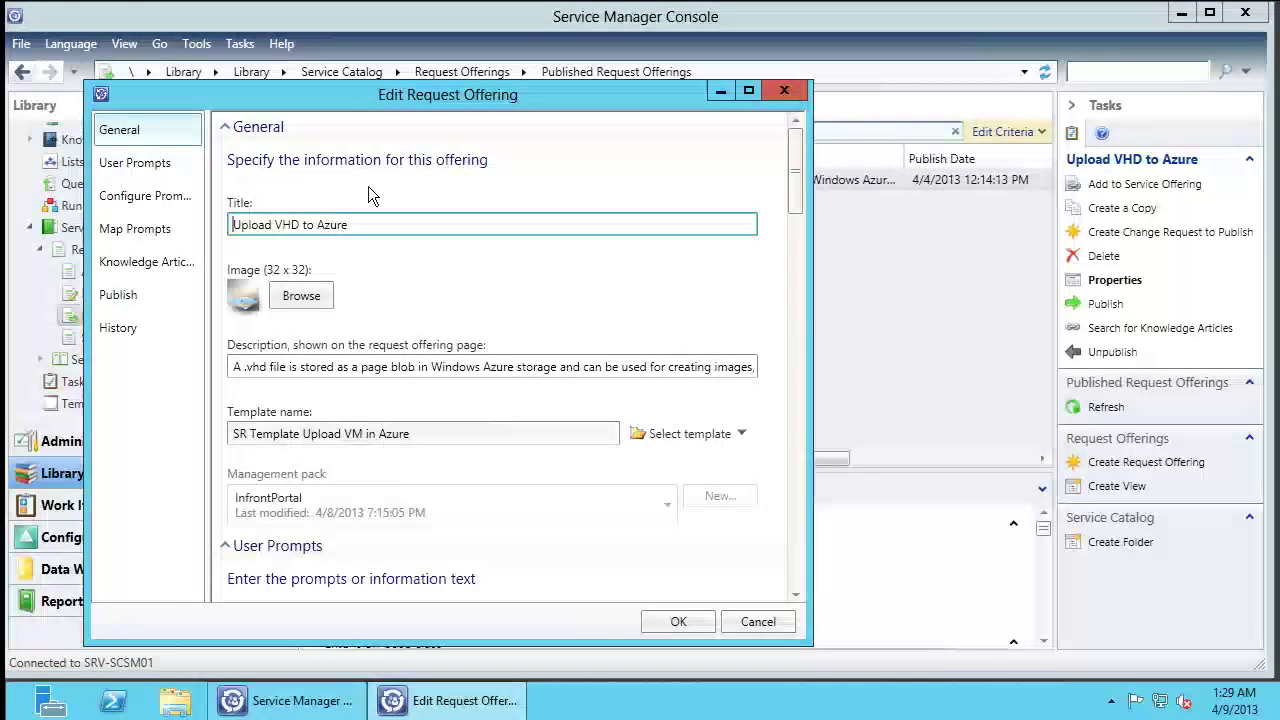
# Review the offering's description, user prompts, prompt configuration and publishing information.
pyautogui.moveTo(391, 367); pyautogui.dragTo(566, 367)
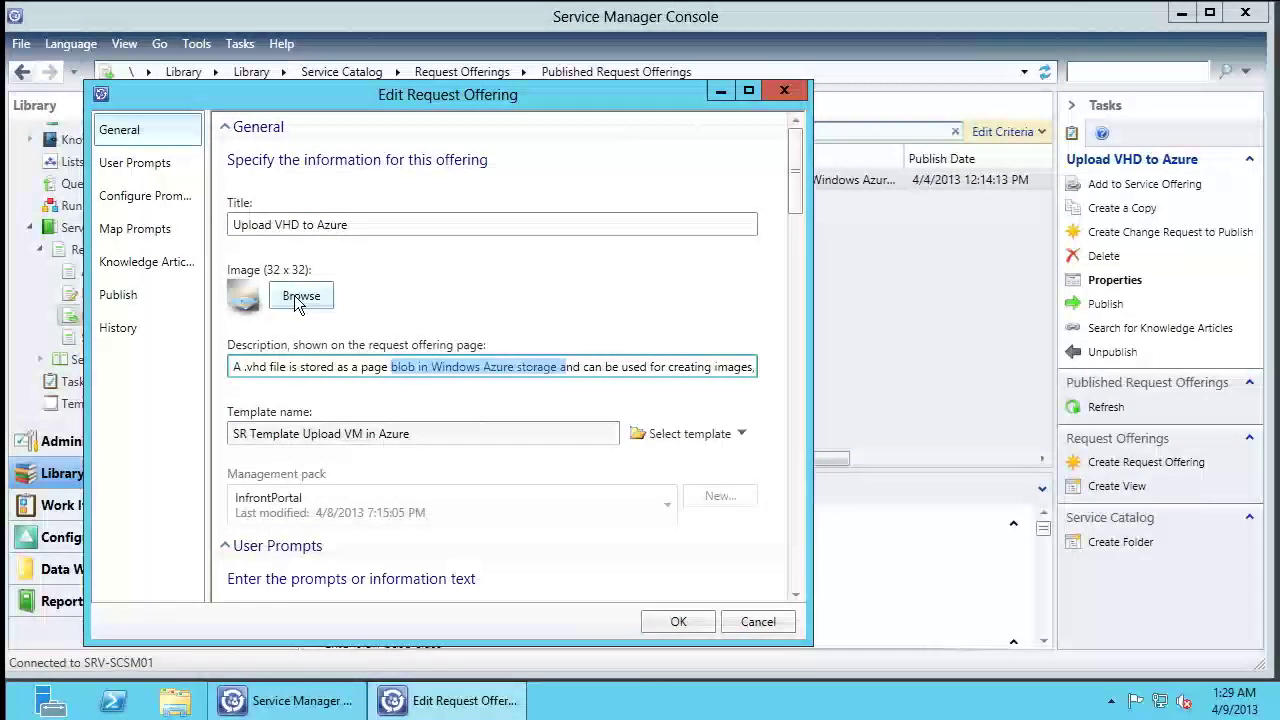
pyautogui.click(145, 165)
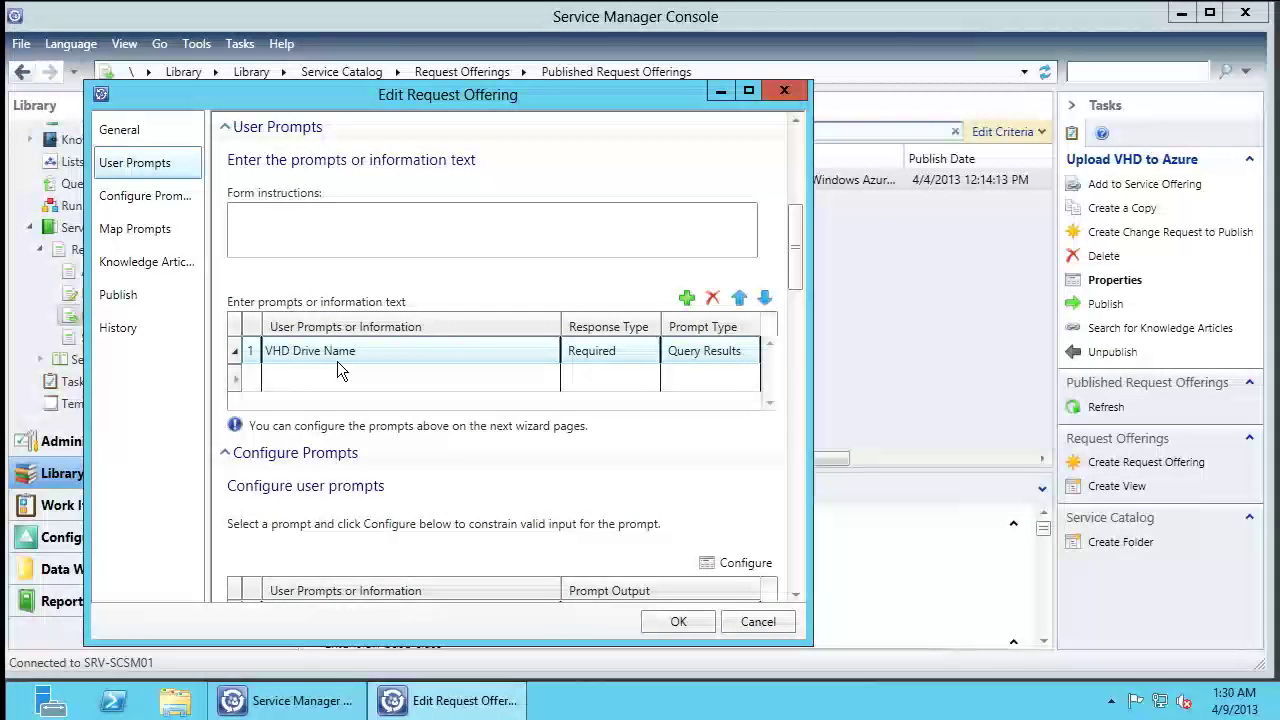
pyautogui.click(165, 196)
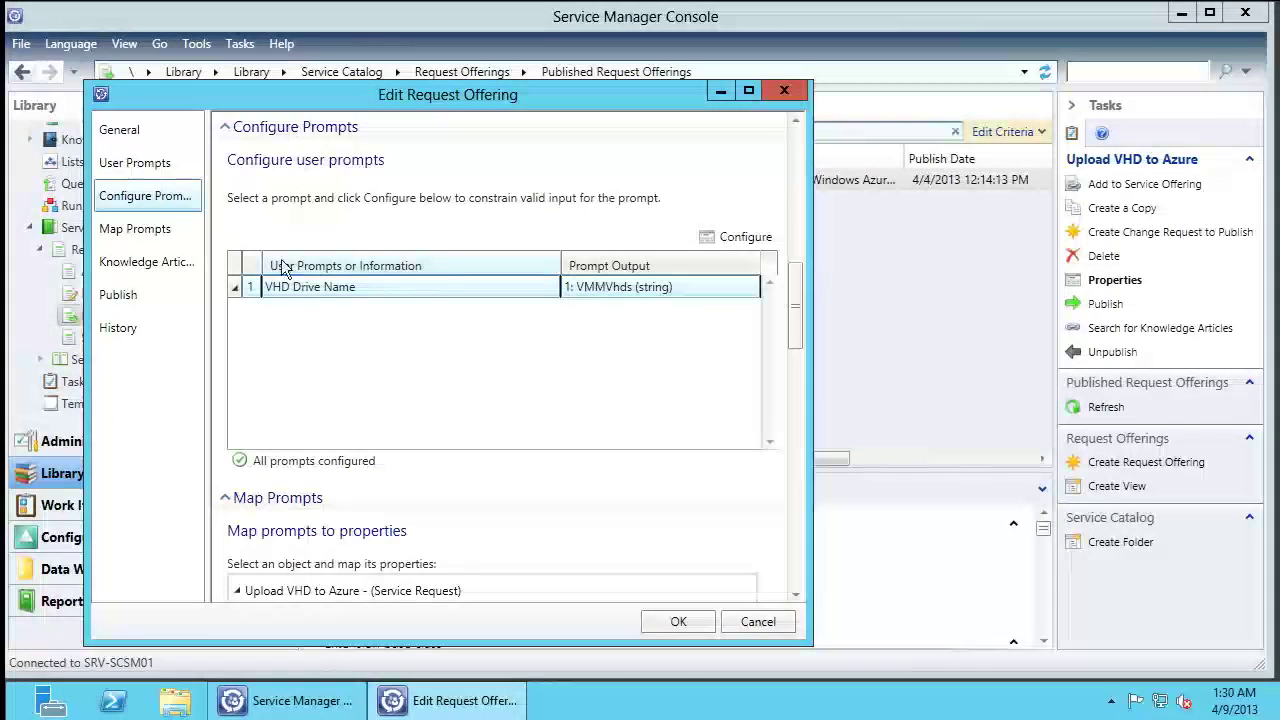
pyautogui.click(129, 305)
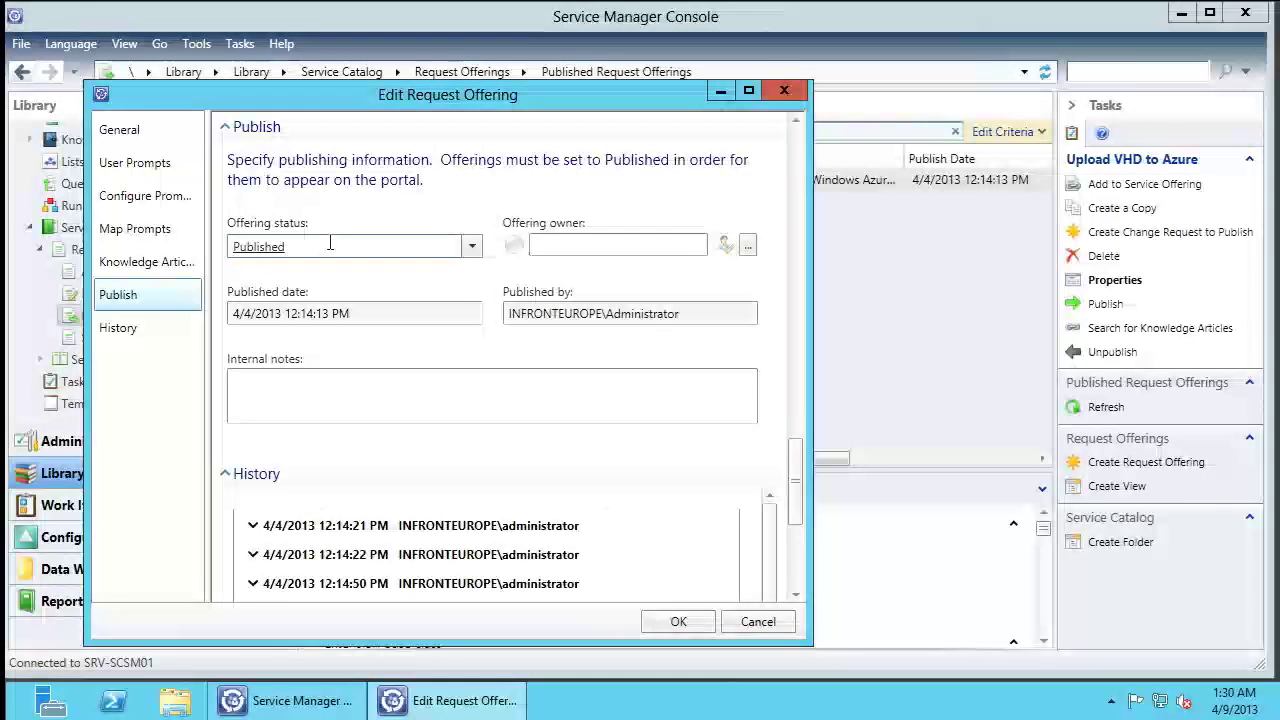
# Check the available offering status options for Upload VHD to Azure and close the offering without changing it.
pyautogui.click(472, 247)
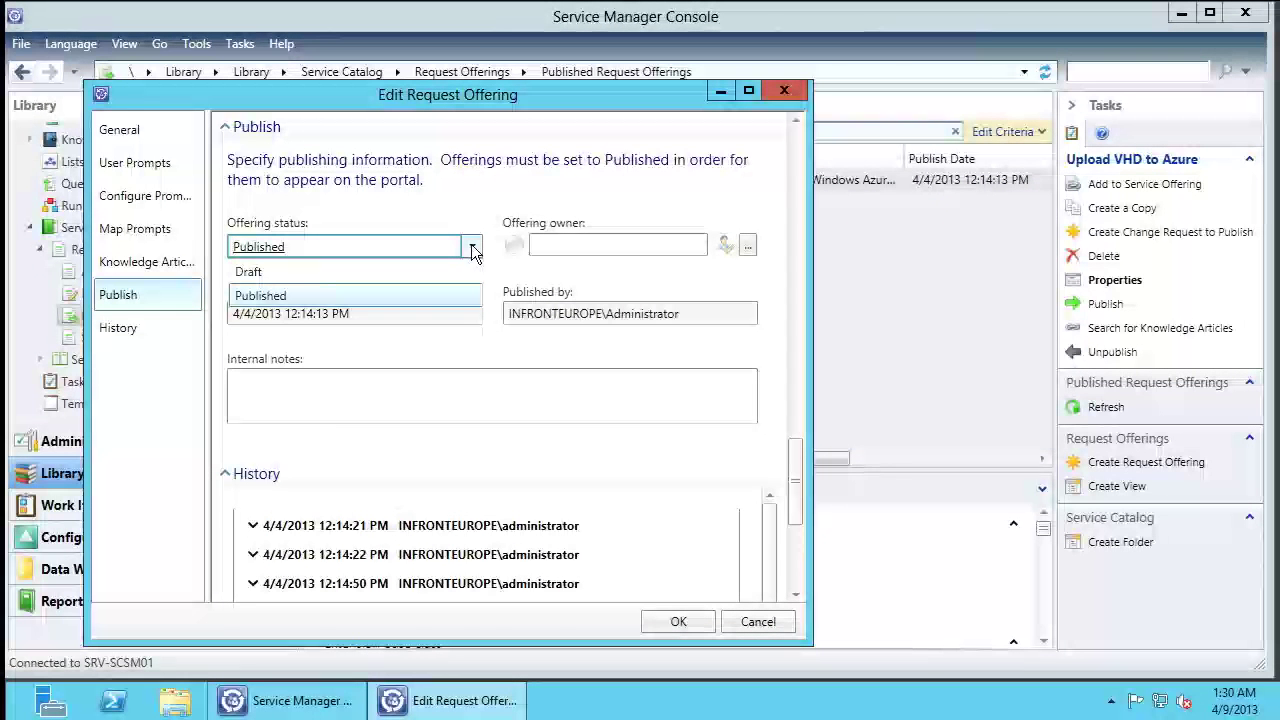
pyautogui.click(527, 178)
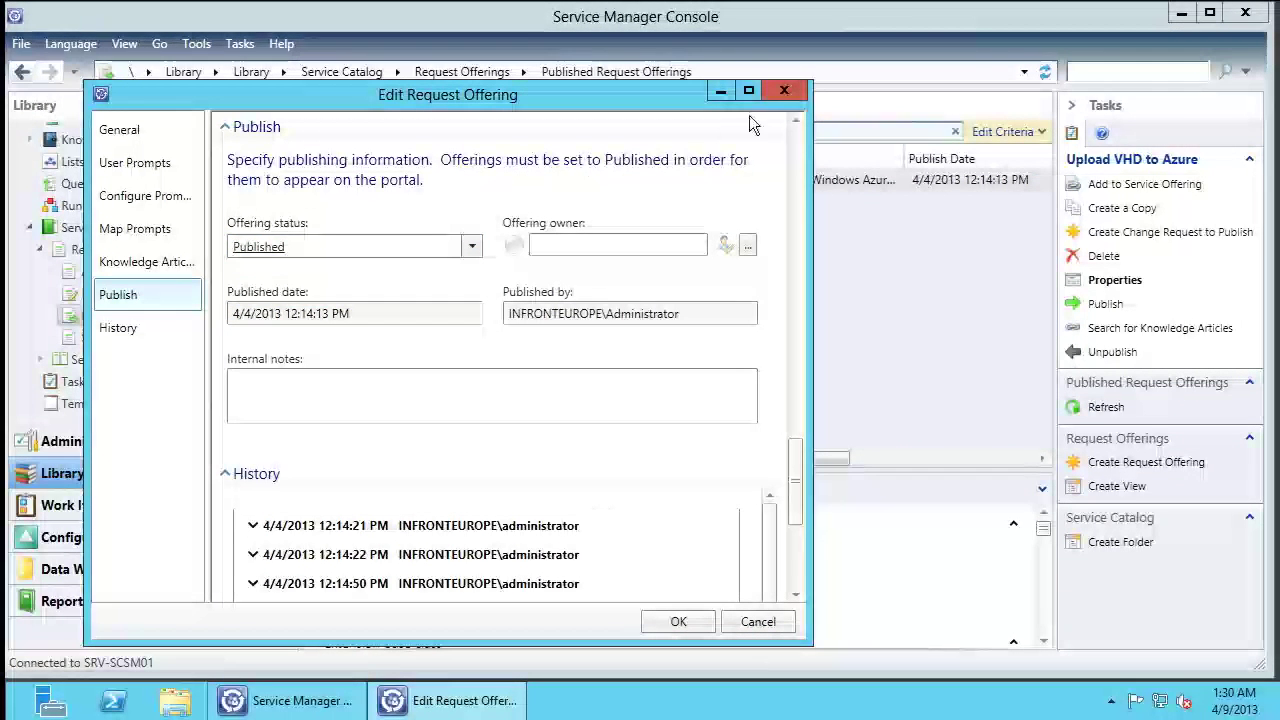
pyautogui.click(784, 92)
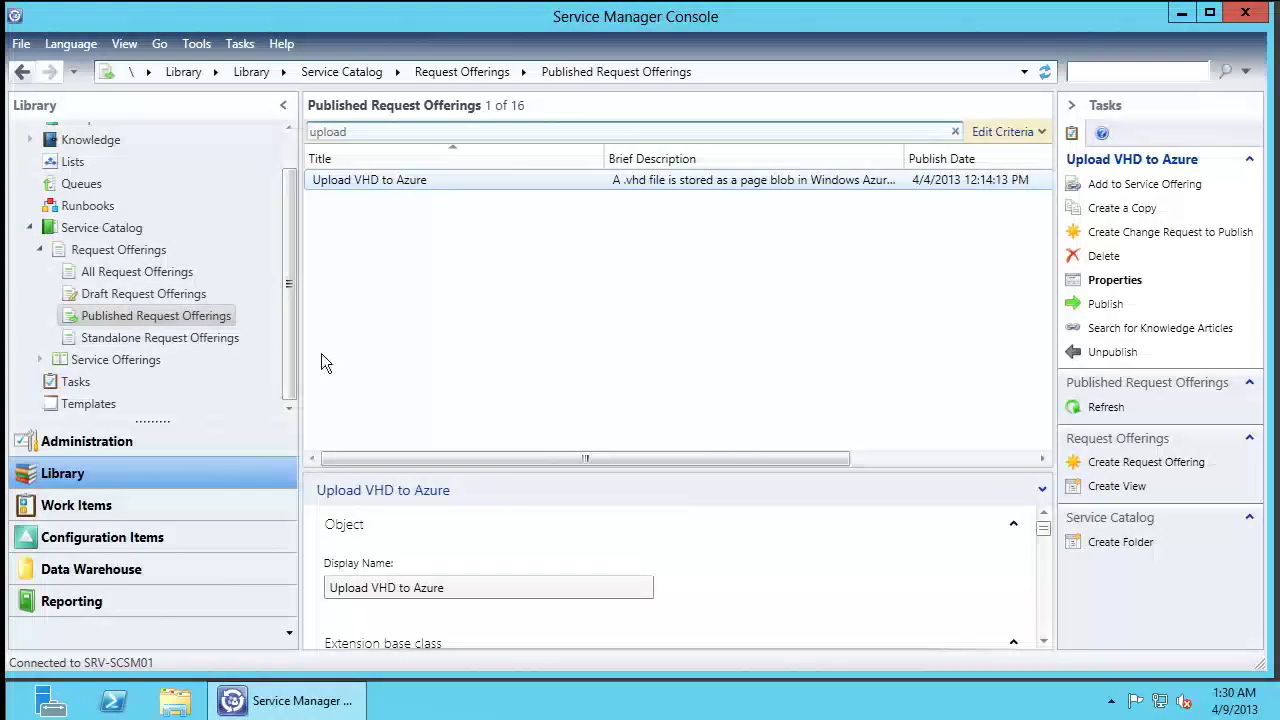
# Filter the library's templates by "sr" and open the SR Template Upload VM in Azure form.
pyautogui.click(281, 410)
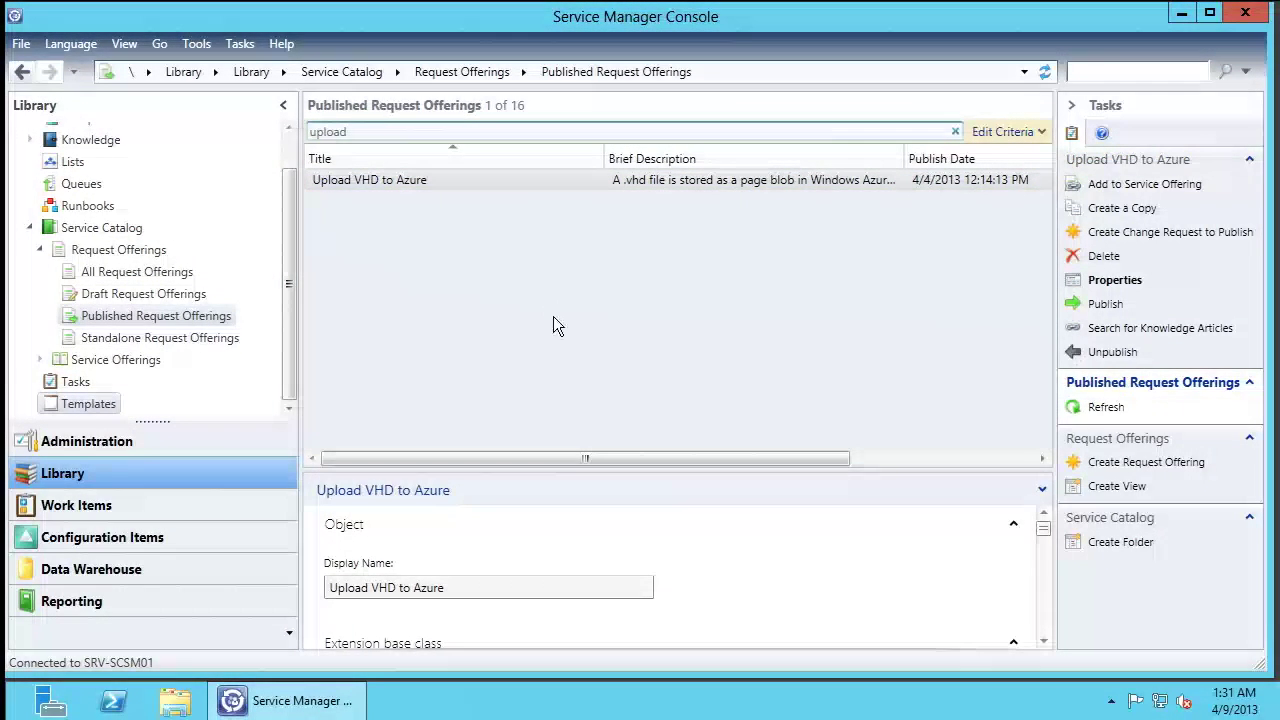
pyautogui.click(575, 131)
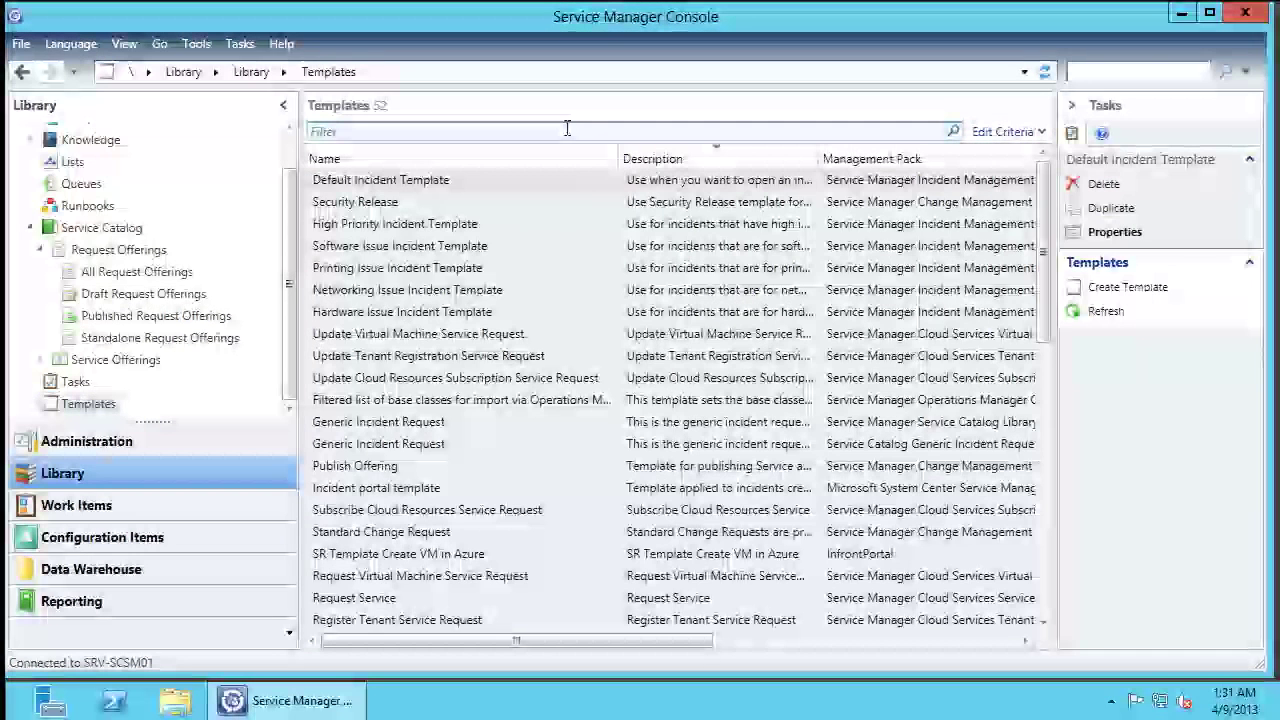
pyautogui.write('sr')
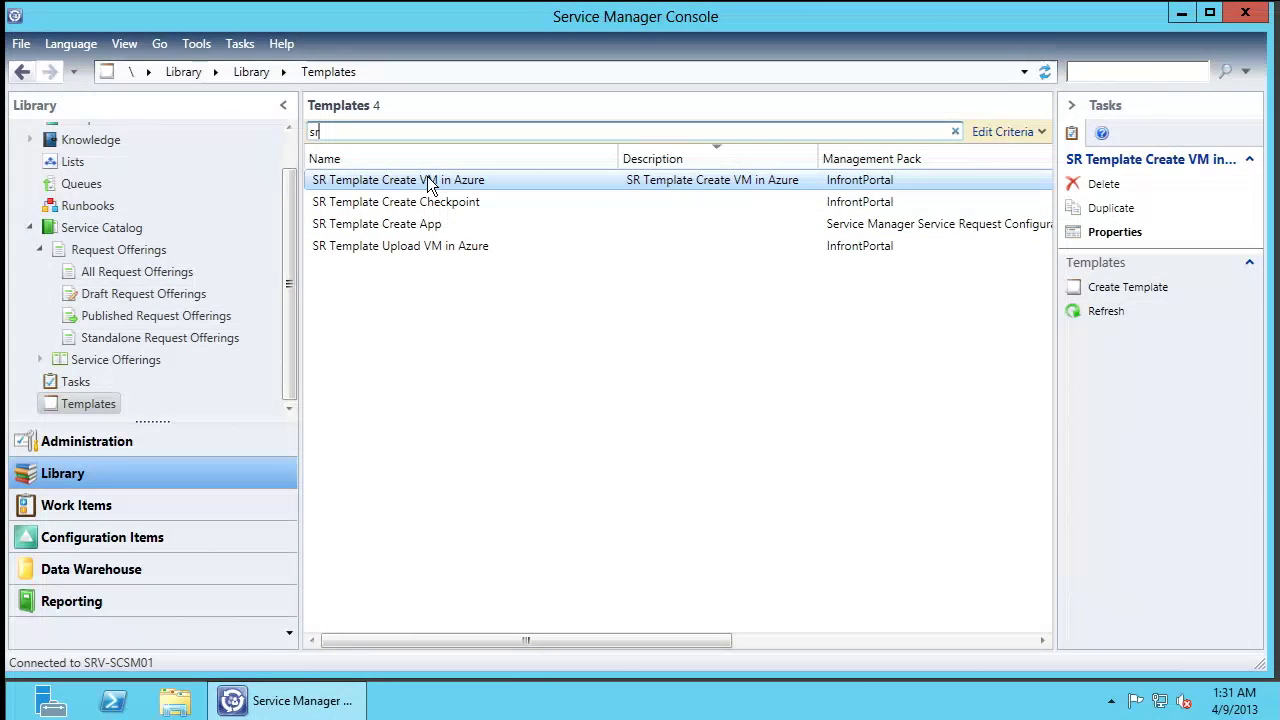
pyautogui.click(398, 249)
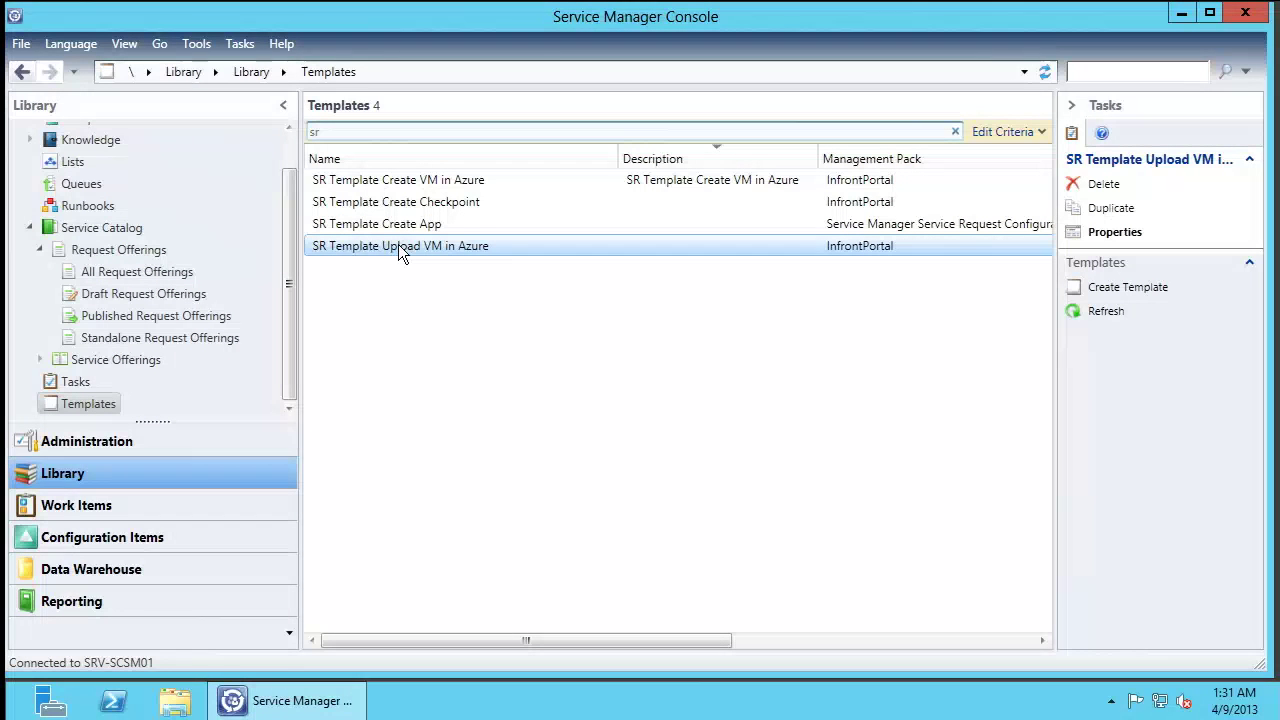
pyautogui.doubleClick(398, 245)
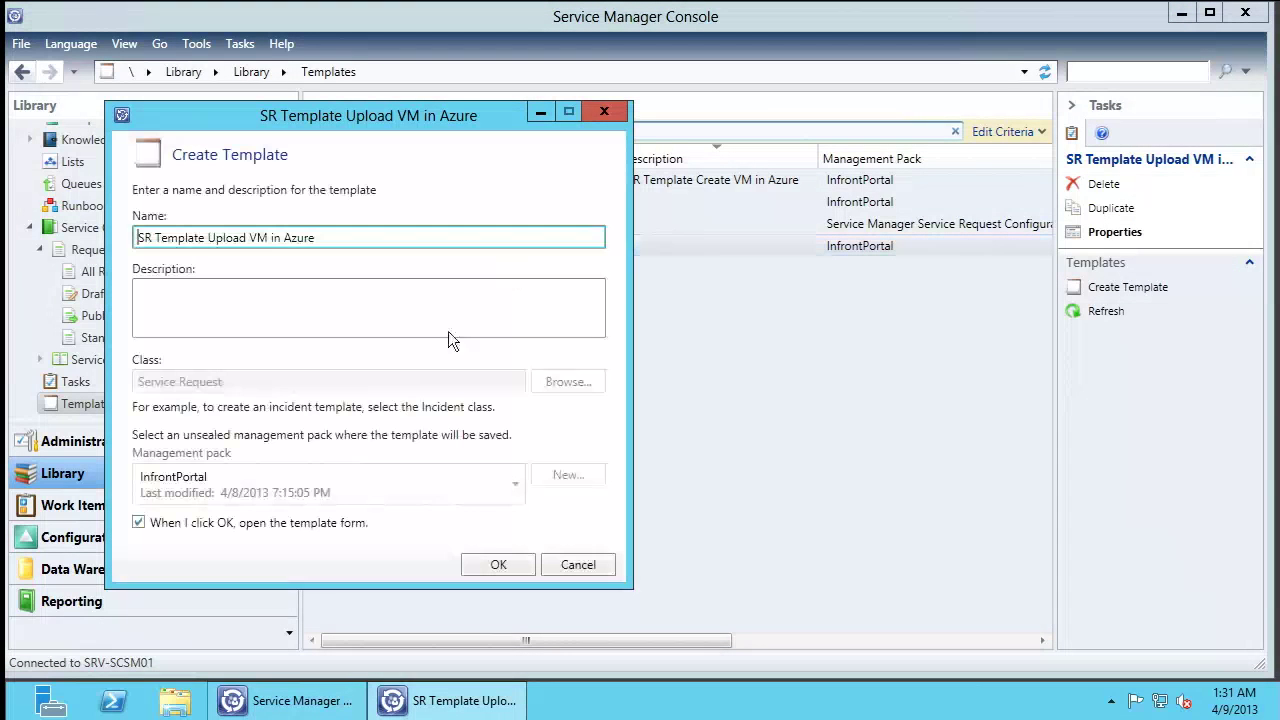
pyautogui.click(487, 556)
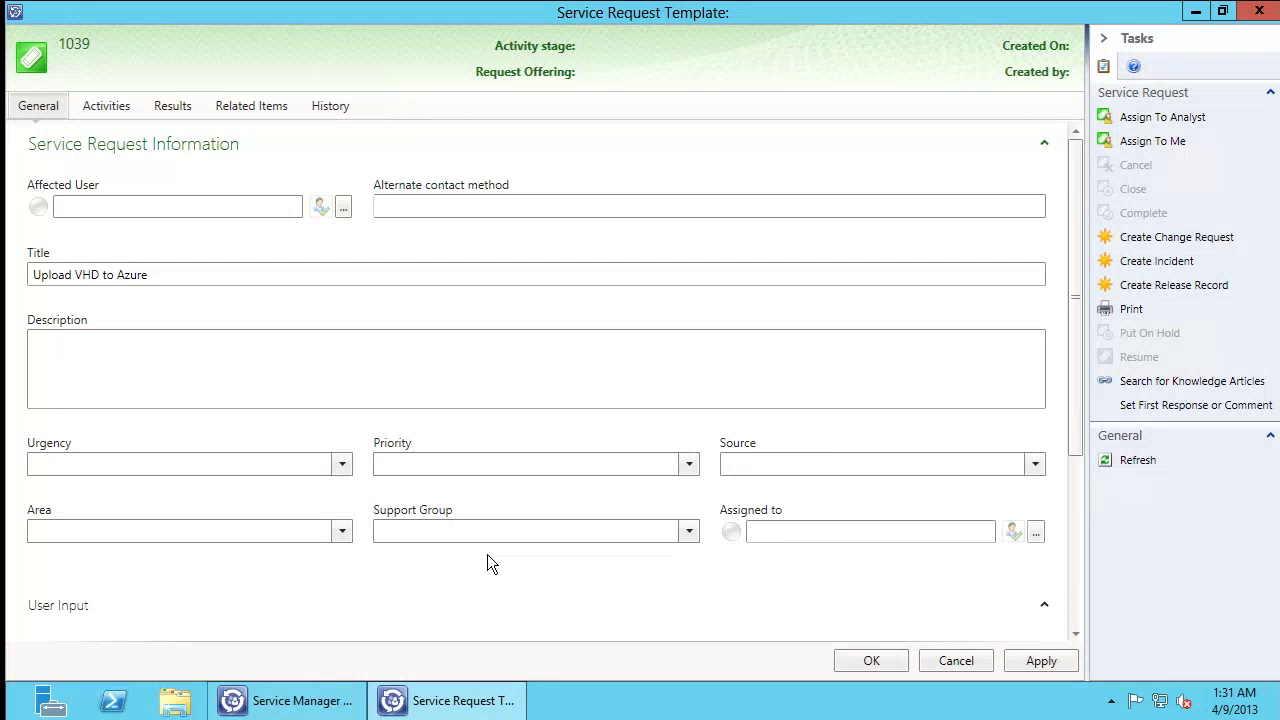
# Review the template's activities and the activity templates that can be added, then close the form without saving.
pyautogui.doubleClick(110, 17)
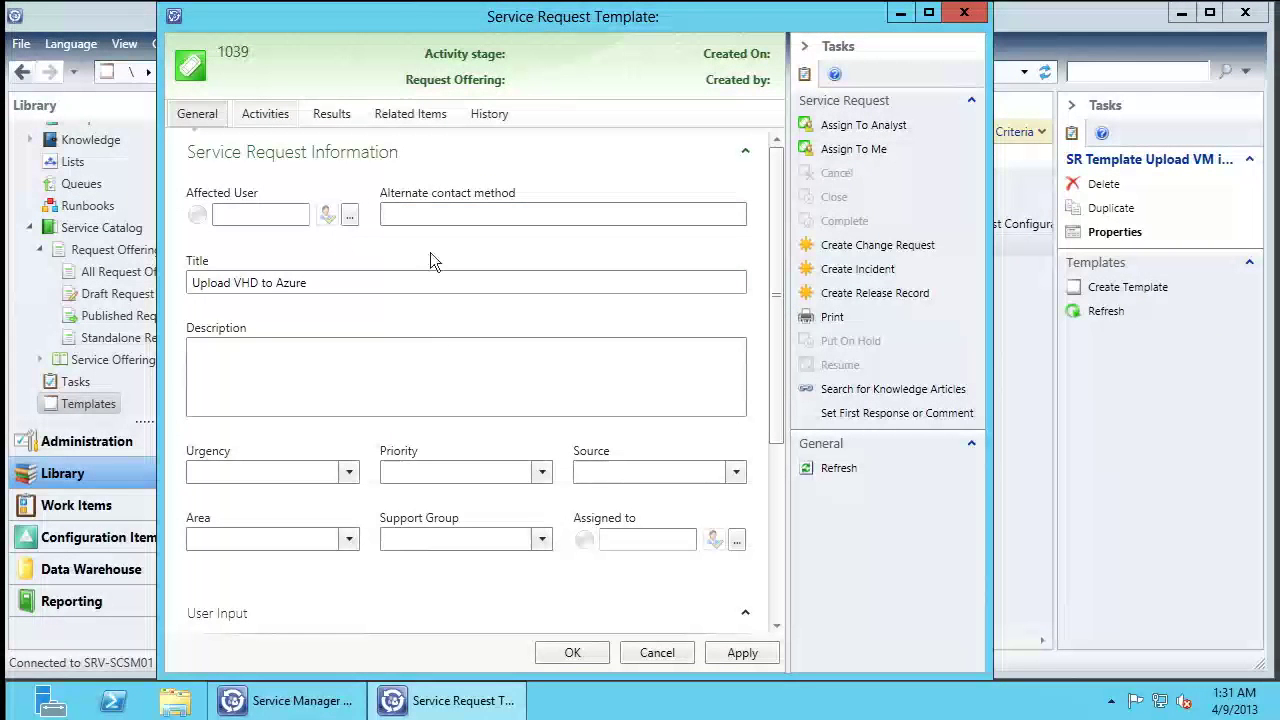
pyautogui.click(264, 114)
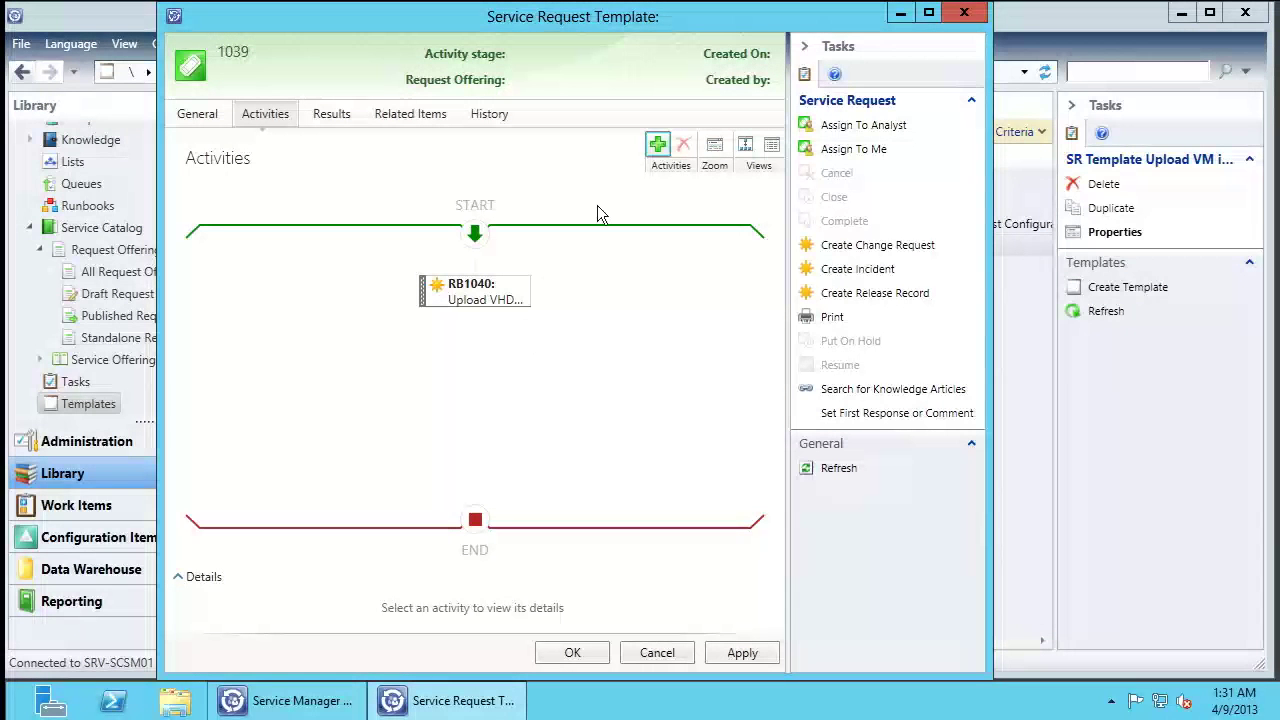
pyautogui.click(657, 148)
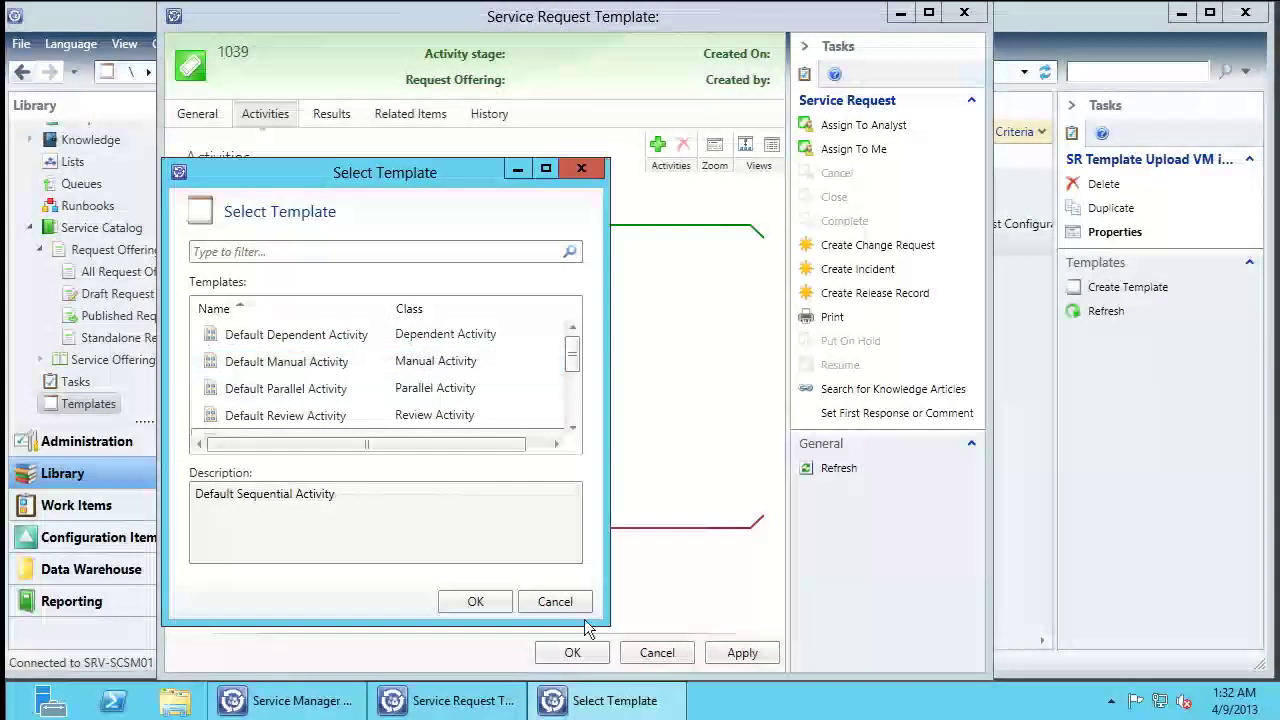
pyautogui.click(553, 602)
pyautogui.click(647, 657)
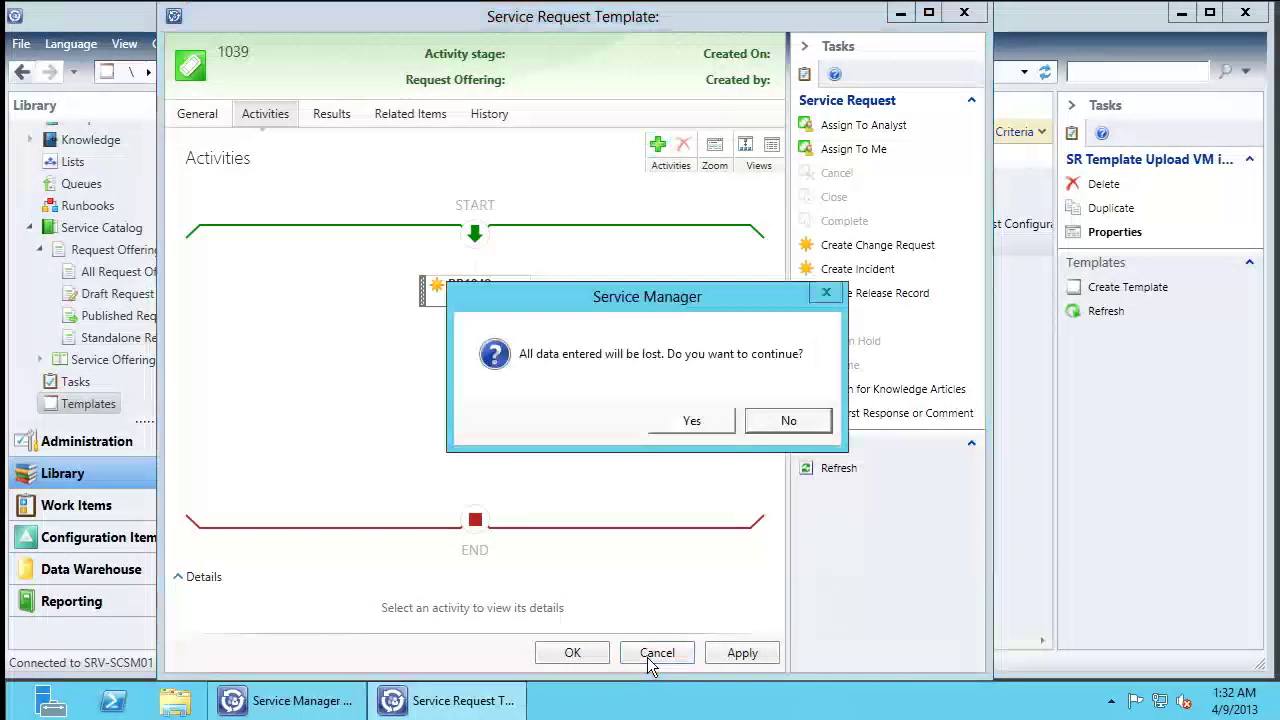
pyautogui.click(657, 425)
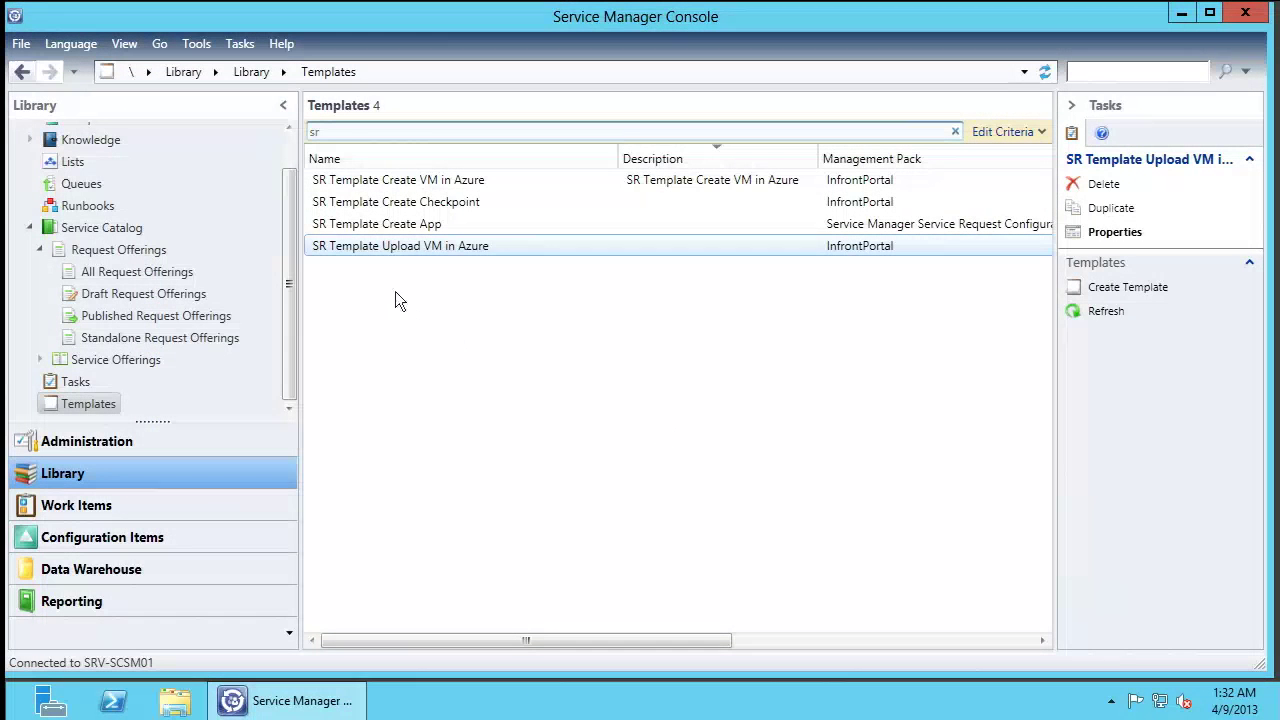
# Open the record of computer SRV-KAT01 from the All Windows Computers view of the configuration items.
pyautogui.click(141, 318)
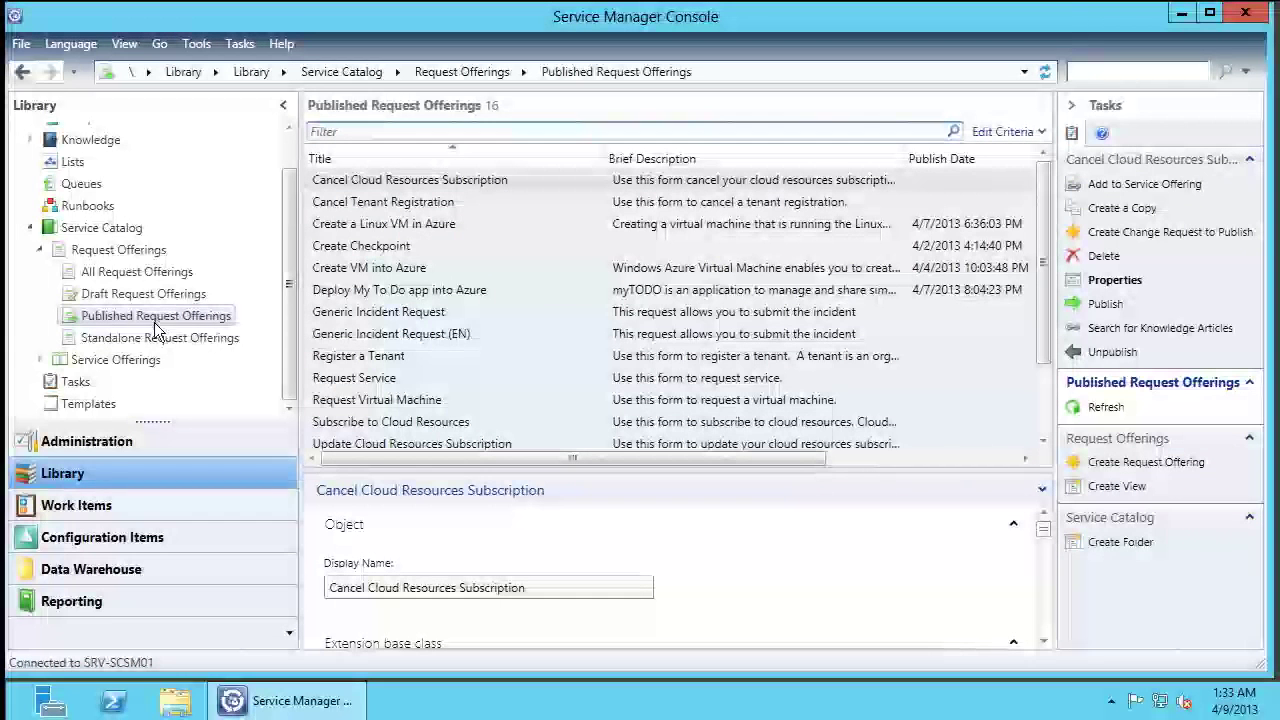
pyautogui.click(94, 537)
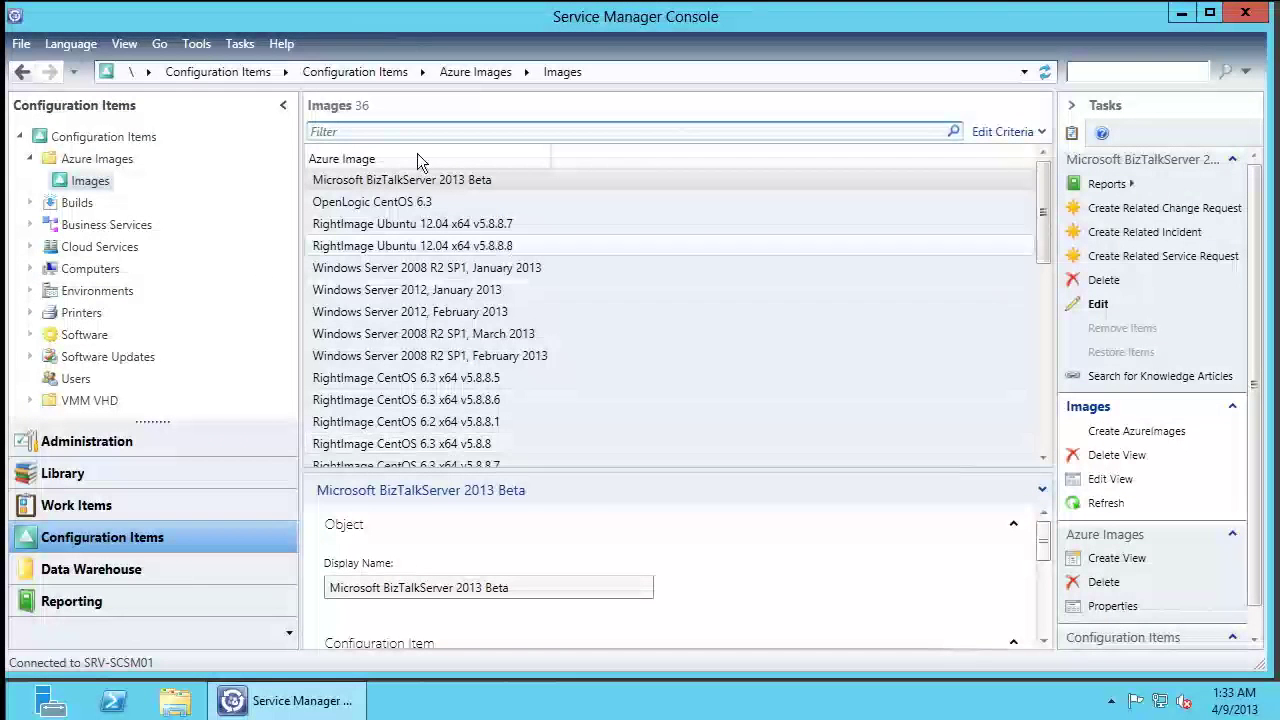
pyautogui.click(29, 268)
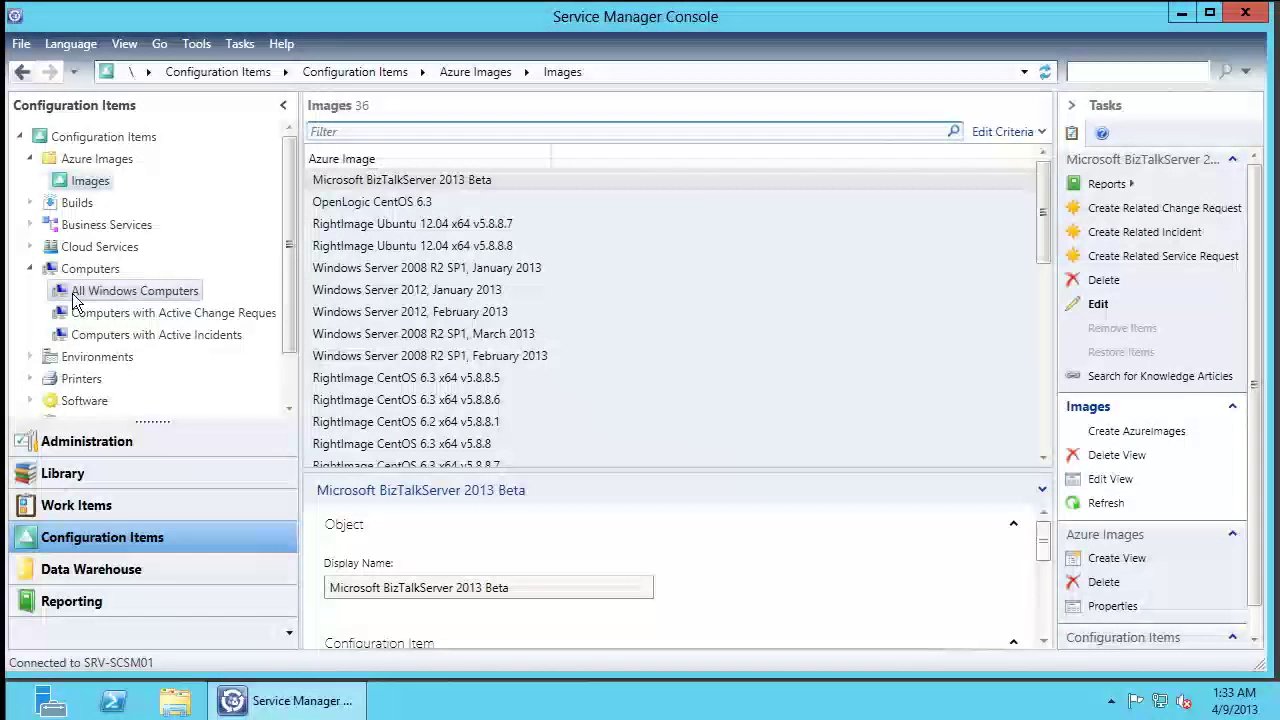
pyautogui.click(120, 291)
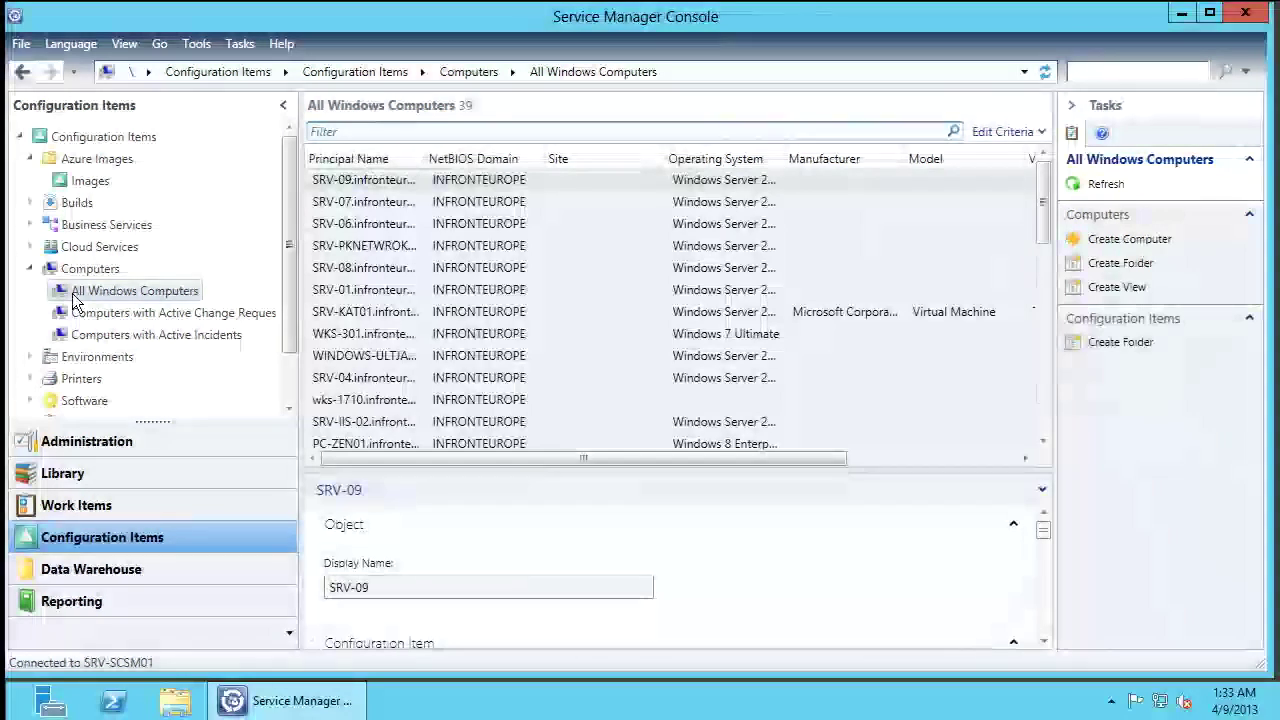
pyautogui.click(380, 312)
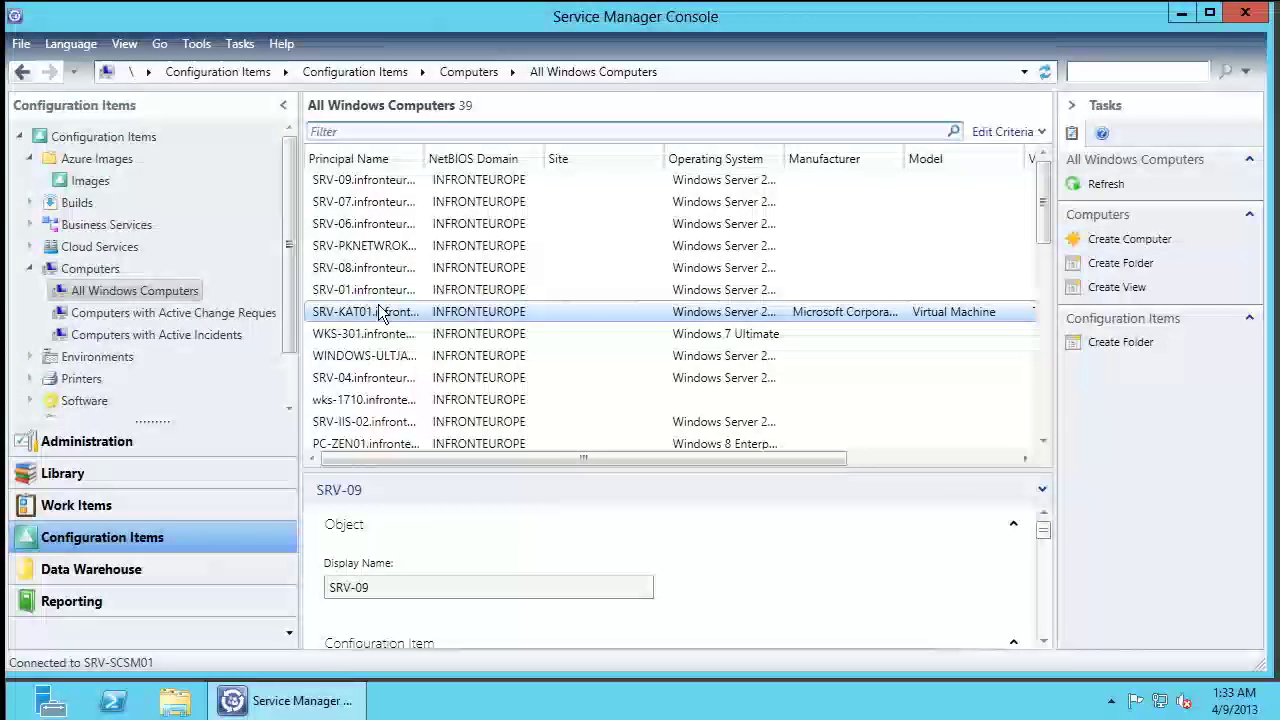
pyautogui.doubleClick(380, 312)
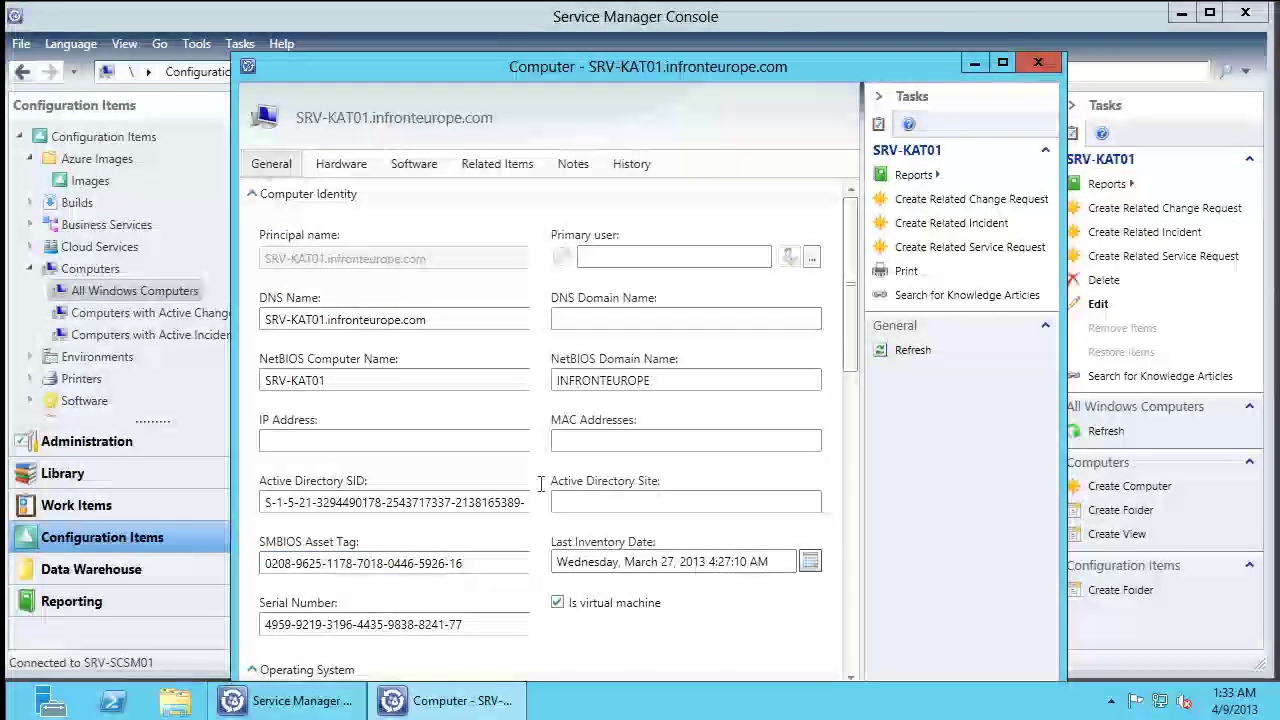
# Examine the operating system and hardware details of SRV-KAT01 and close the record without saving.
pyautogui.scroll(-6, 866, 488)
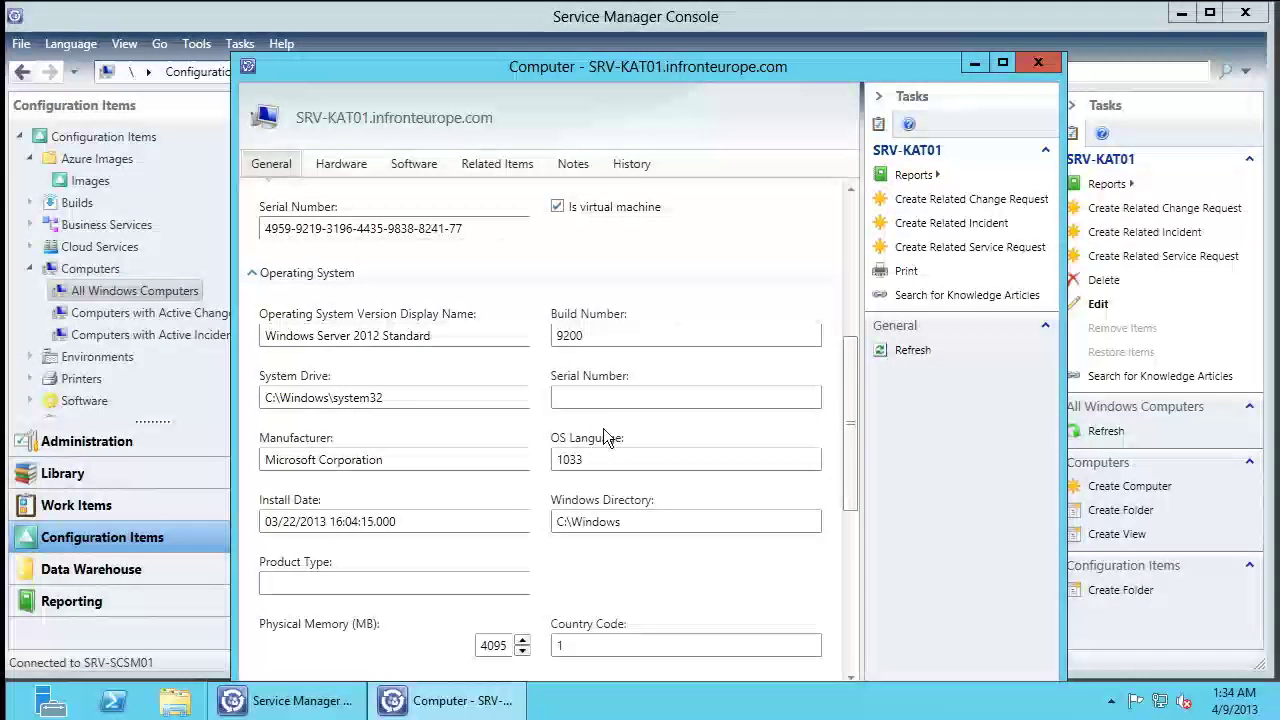
pyautogui.click(341, 164)
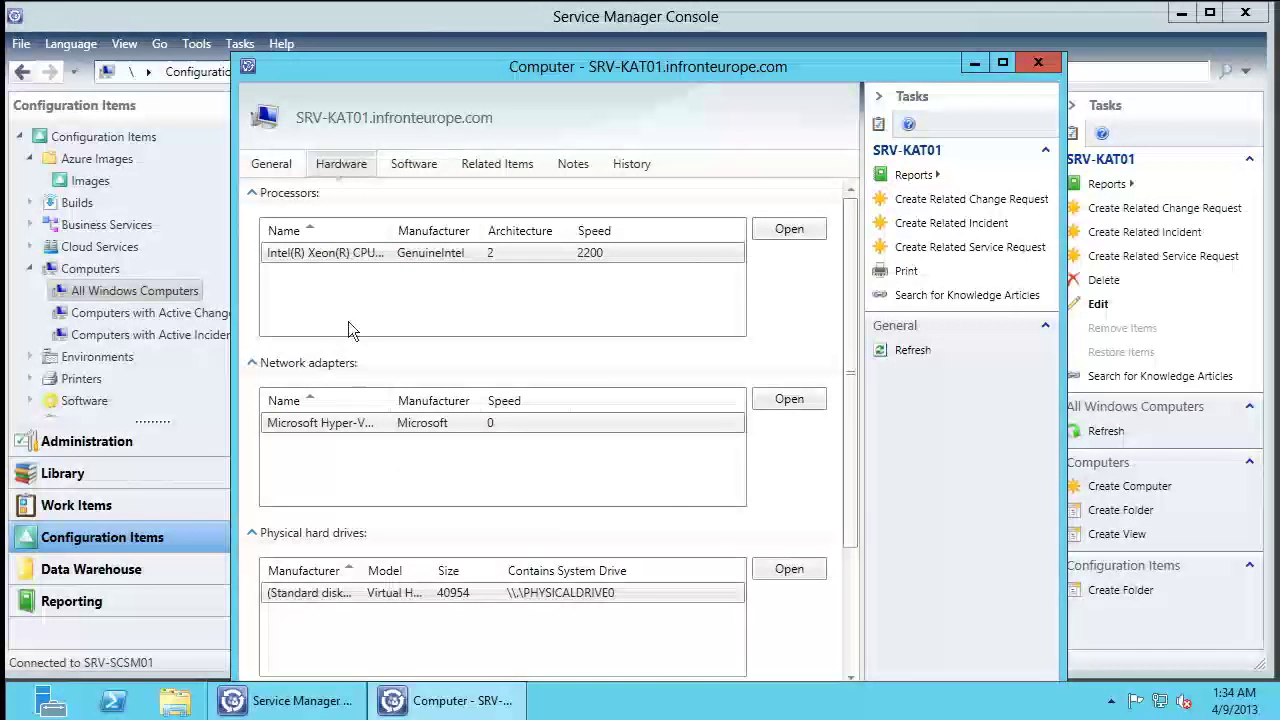
pyautogui.click(849, 629)
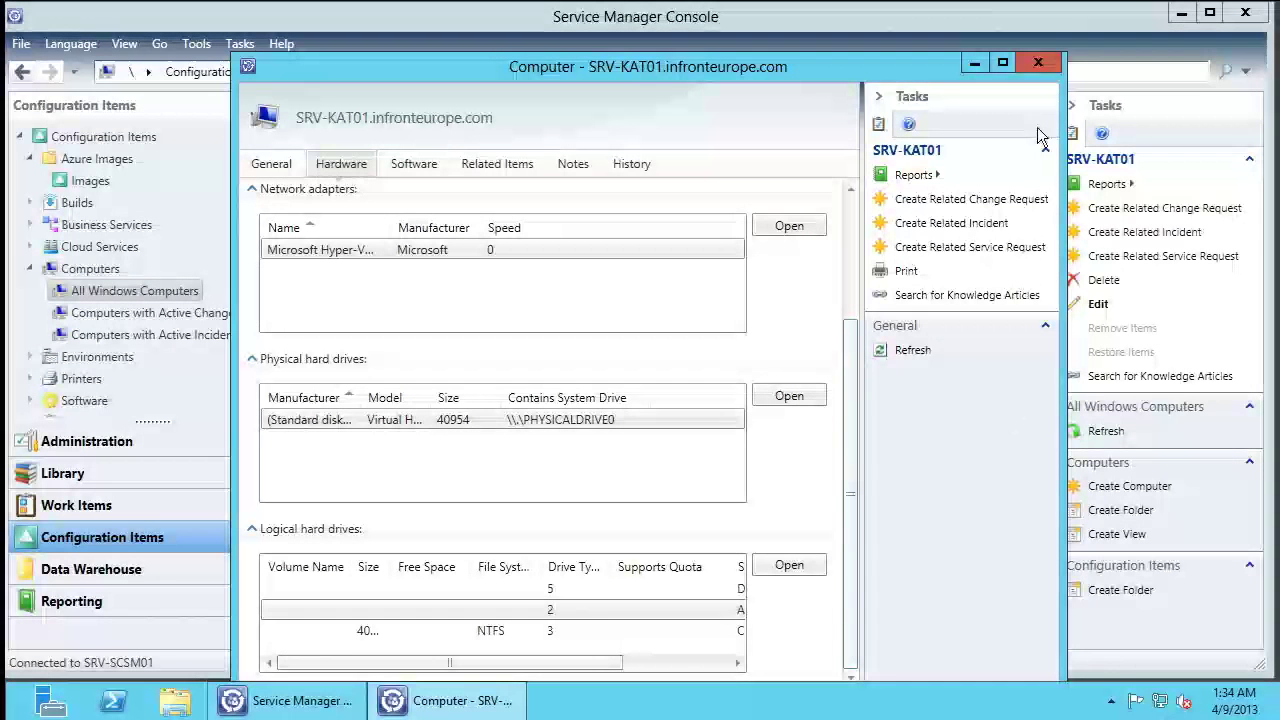
pyautogui.click(1038, 63)
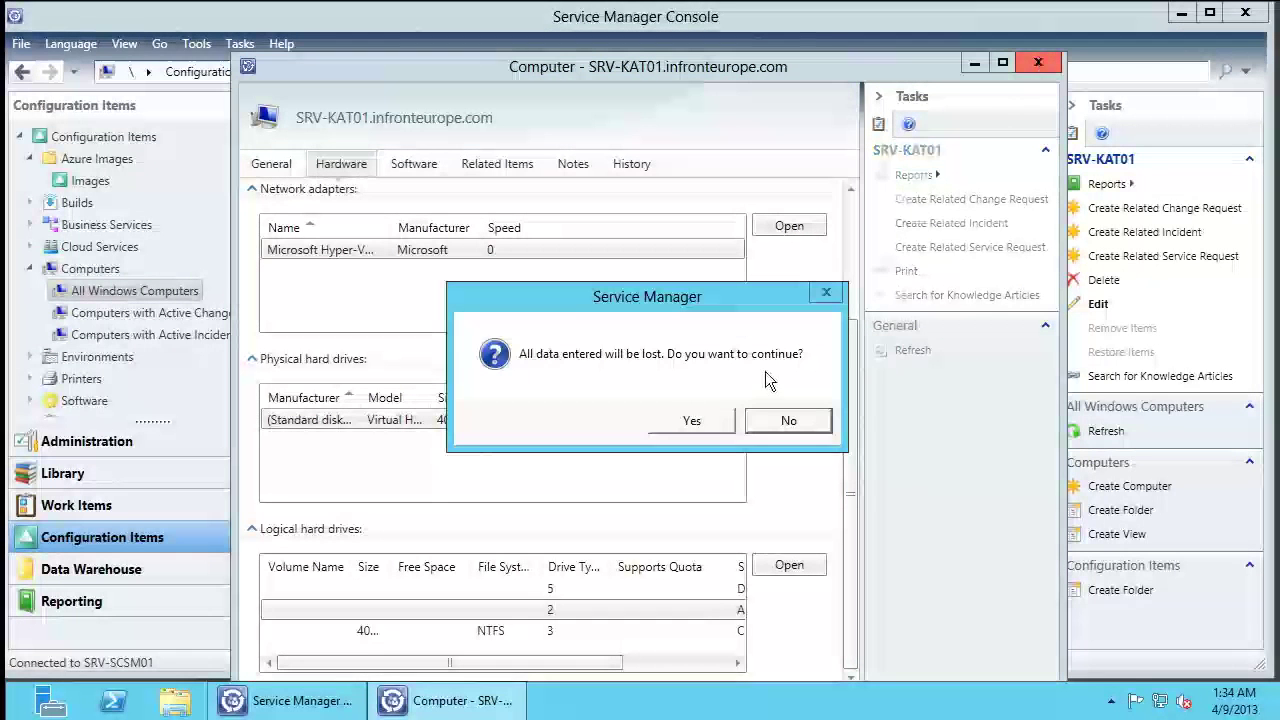
pyautogui.click(708, 432)
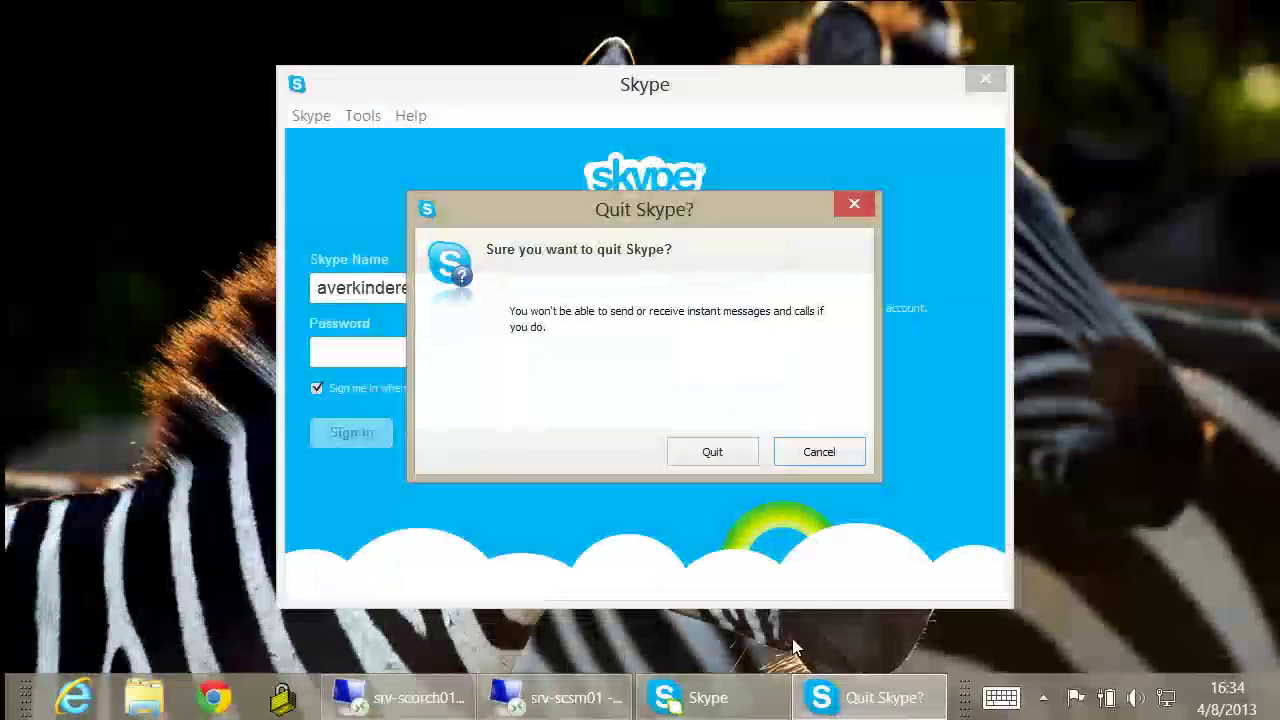
# Switch to Orchestrator Runbook Designer and inspect the Initialize Data parameters of the Create VM in Azure runbook without changing them.
pyautogui.click(410, 697)
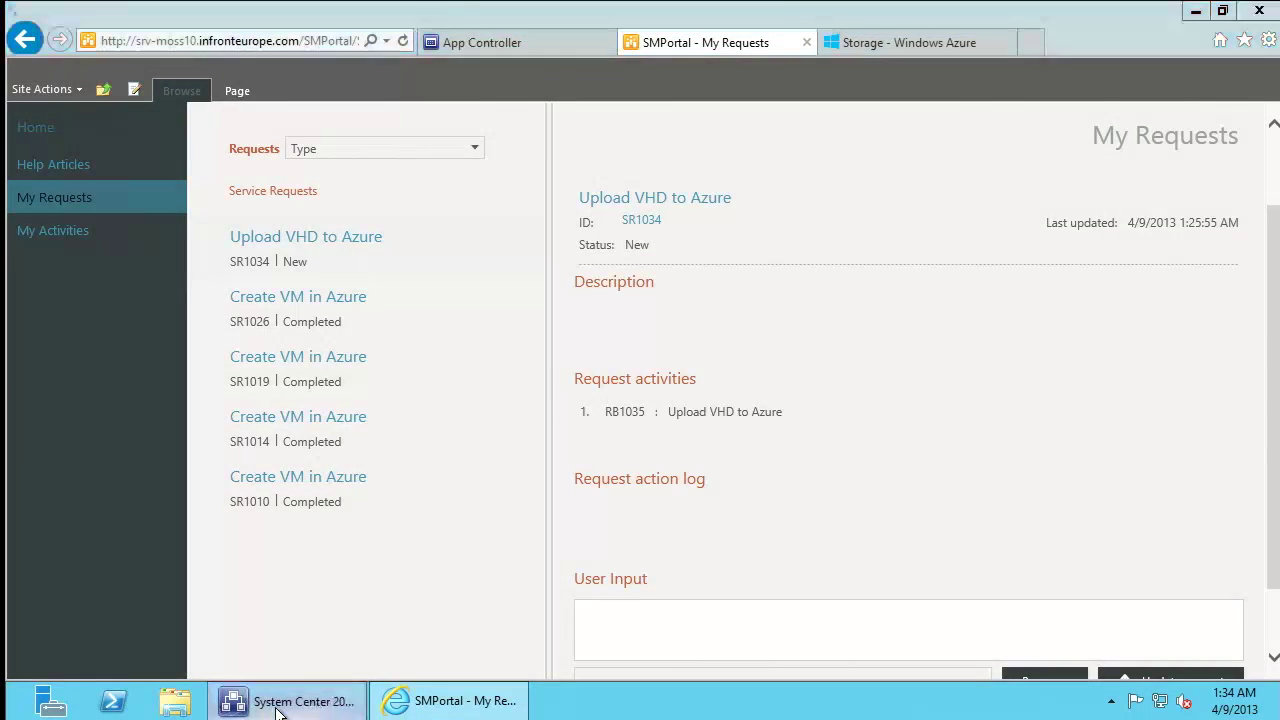
pyautogui.click(282, 704)
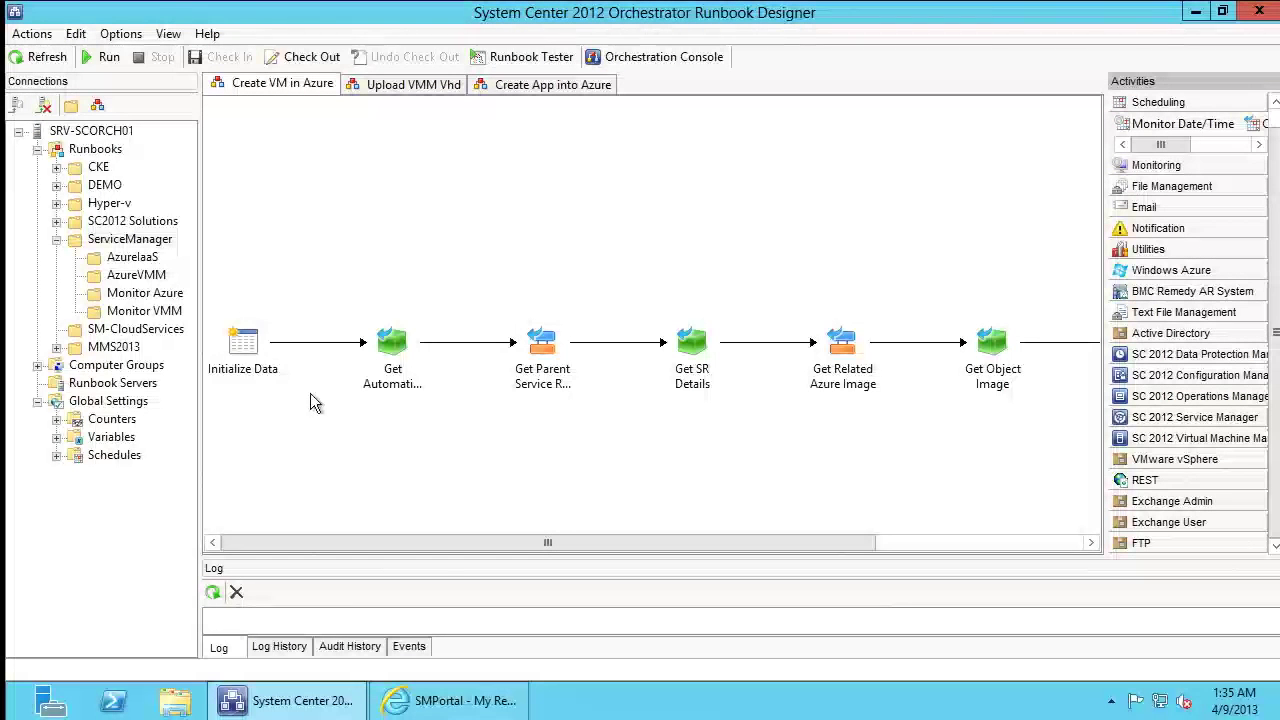
pyautogui.moveTo(362, 545); pyautogui.dragTo(264, 469)
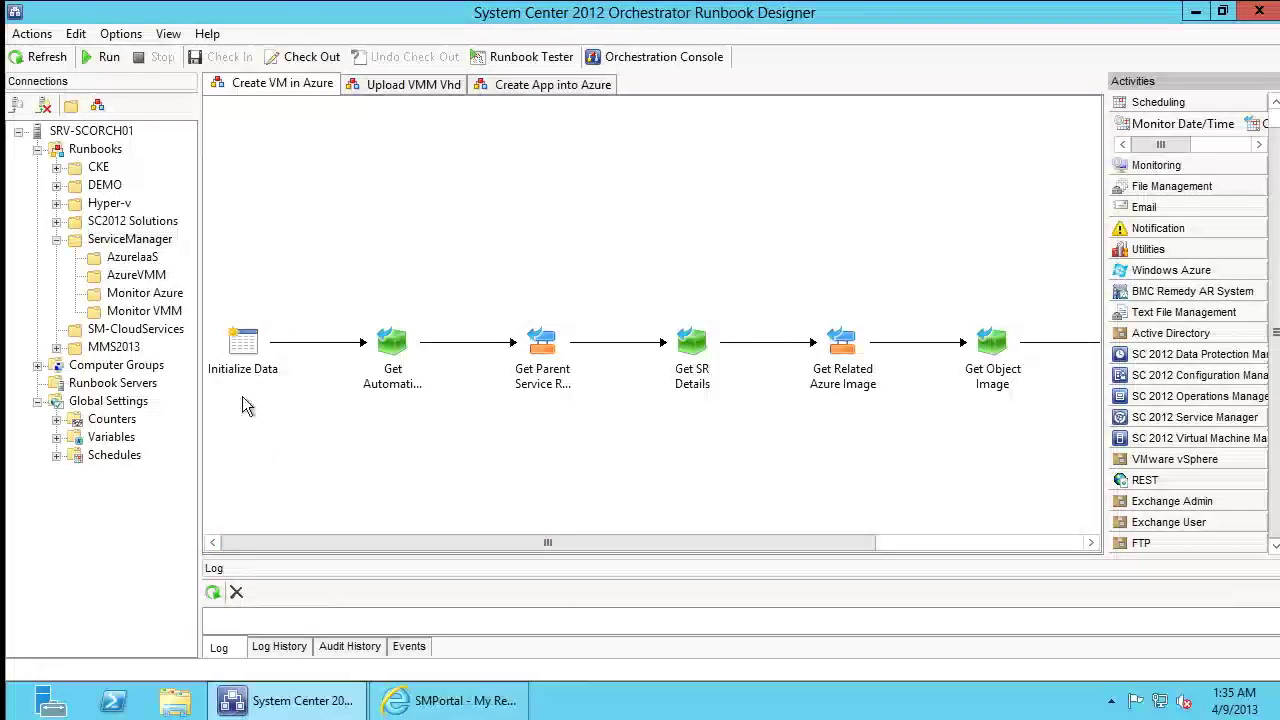
pyautogui.doubleClick(238, 360)
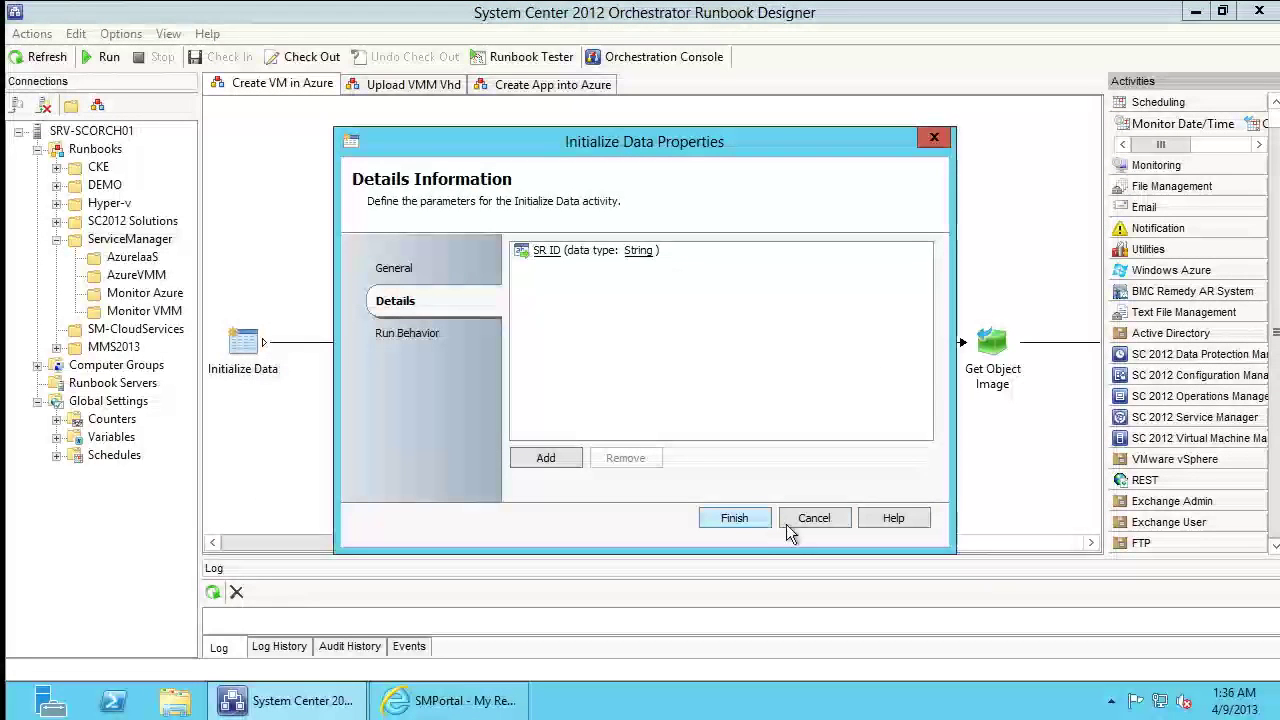
pyautogui.click(792, 515)
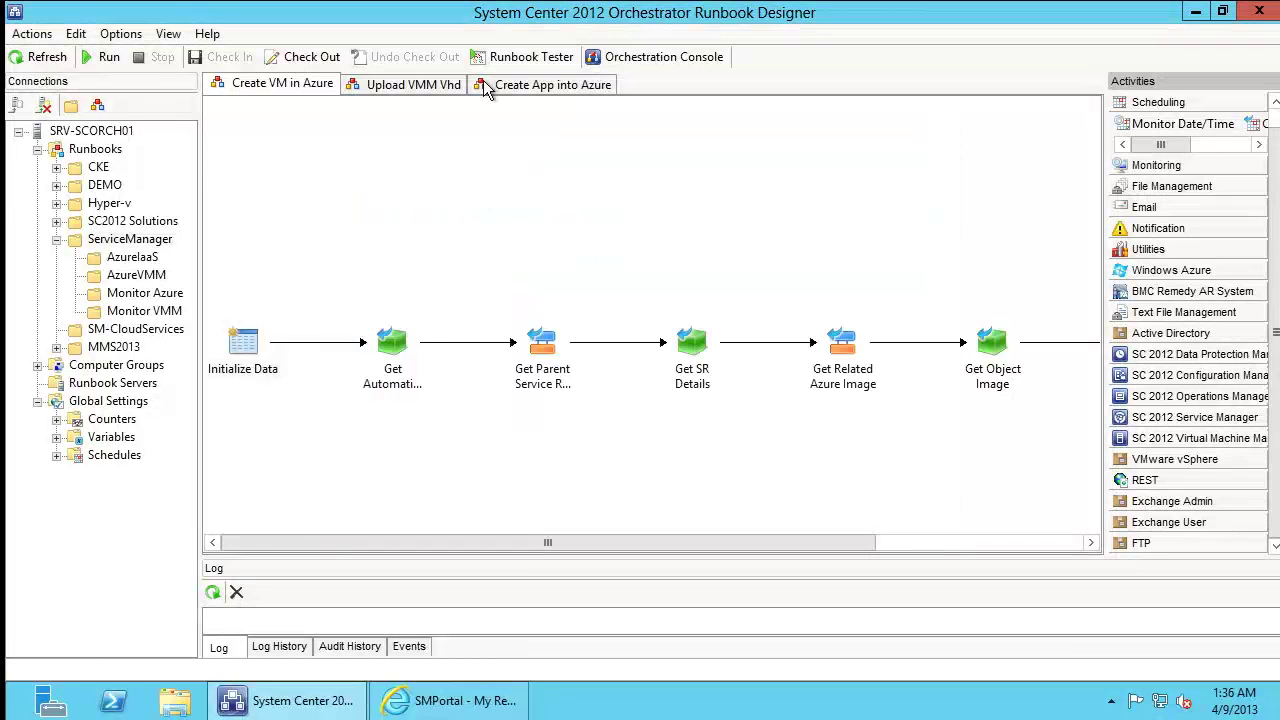
# Open the Upload VMM Vhd runbook and inspect the parameters of its Initialize Data activity without changing them.
pyautogui.click(402, 84)
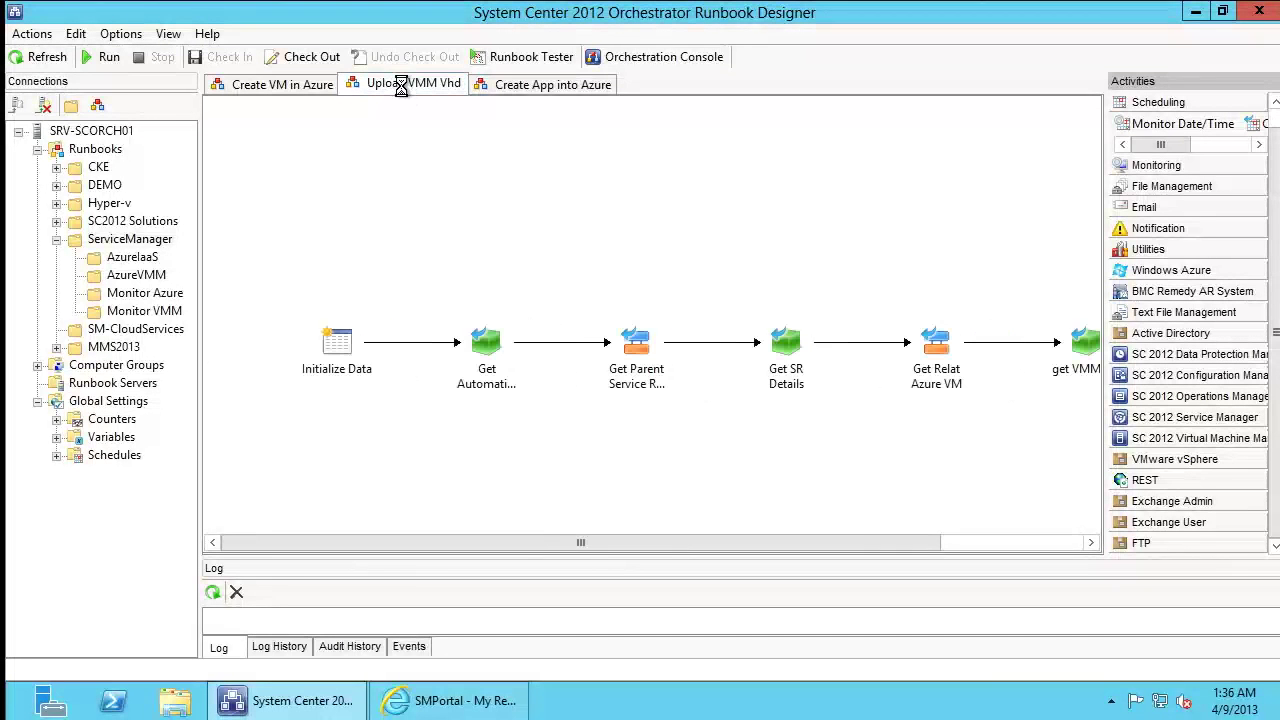
pyautogui.doubleClick(335, 345)
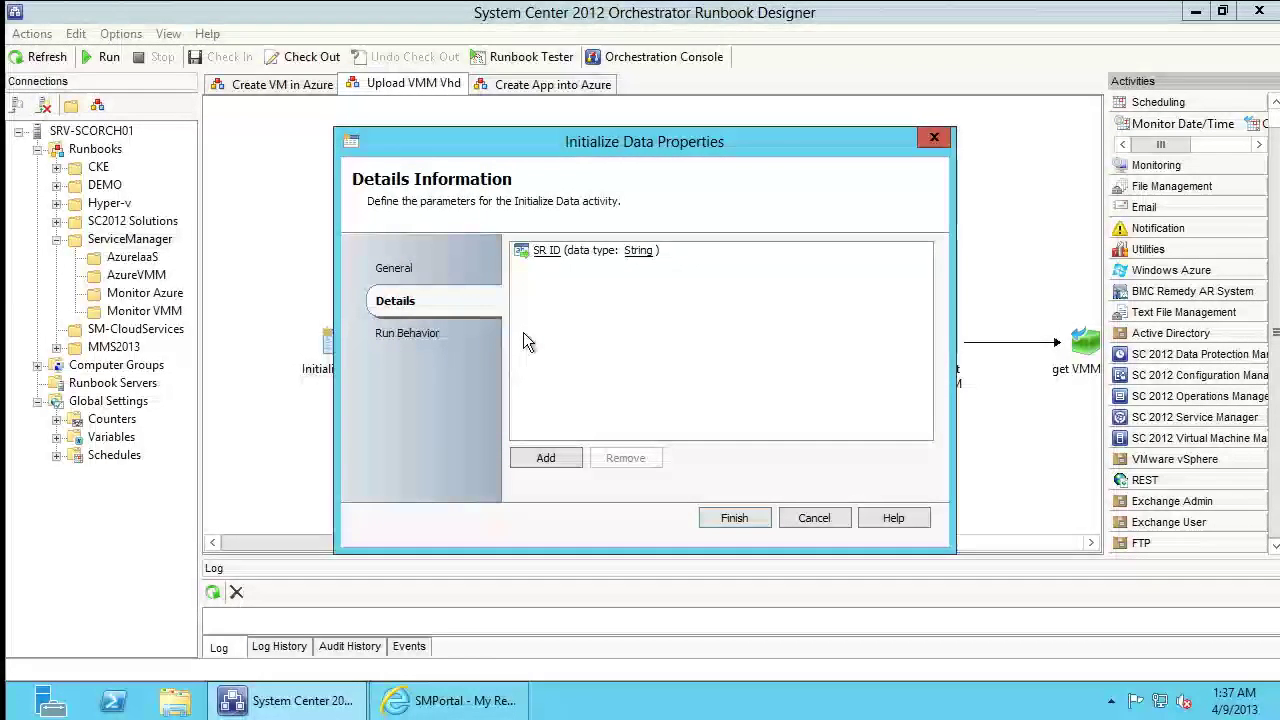
pyautogui.click(814, 518)
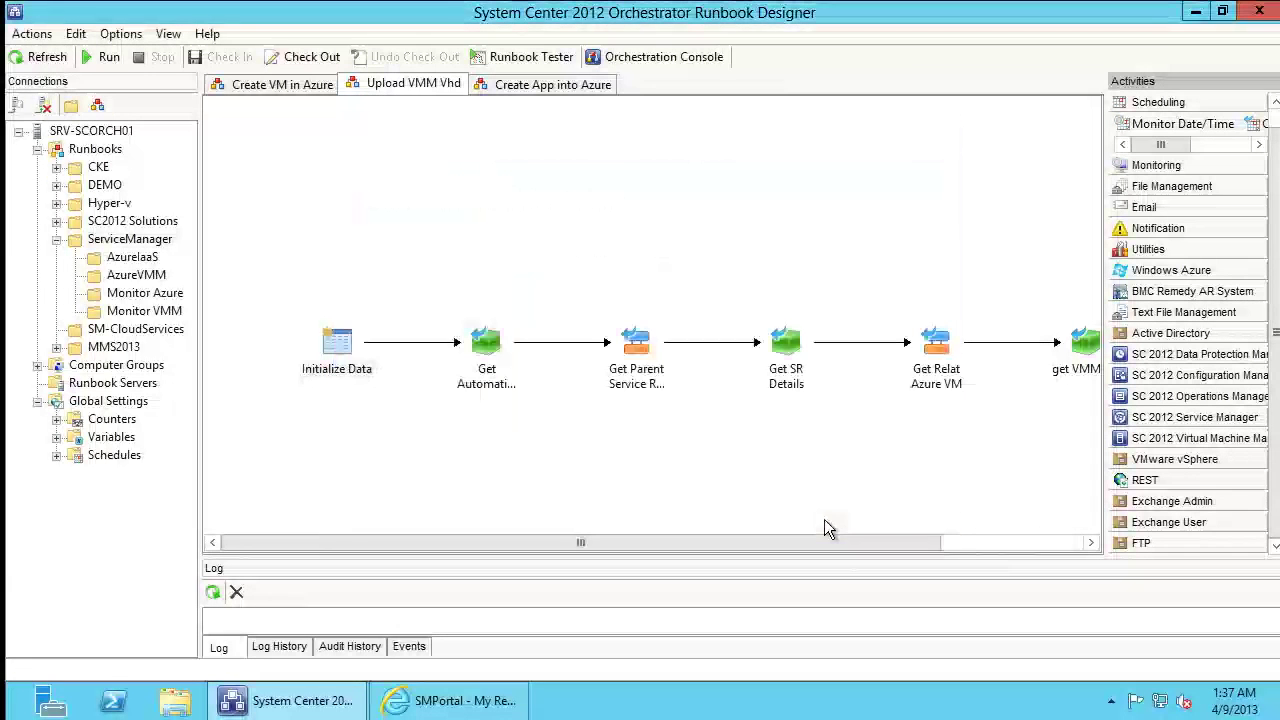
# Inspect the Get Parent Service Request ID properties and the Initialize Data published data available for its Object Guid, without saving changes.
pyautogui.click(486, 343)
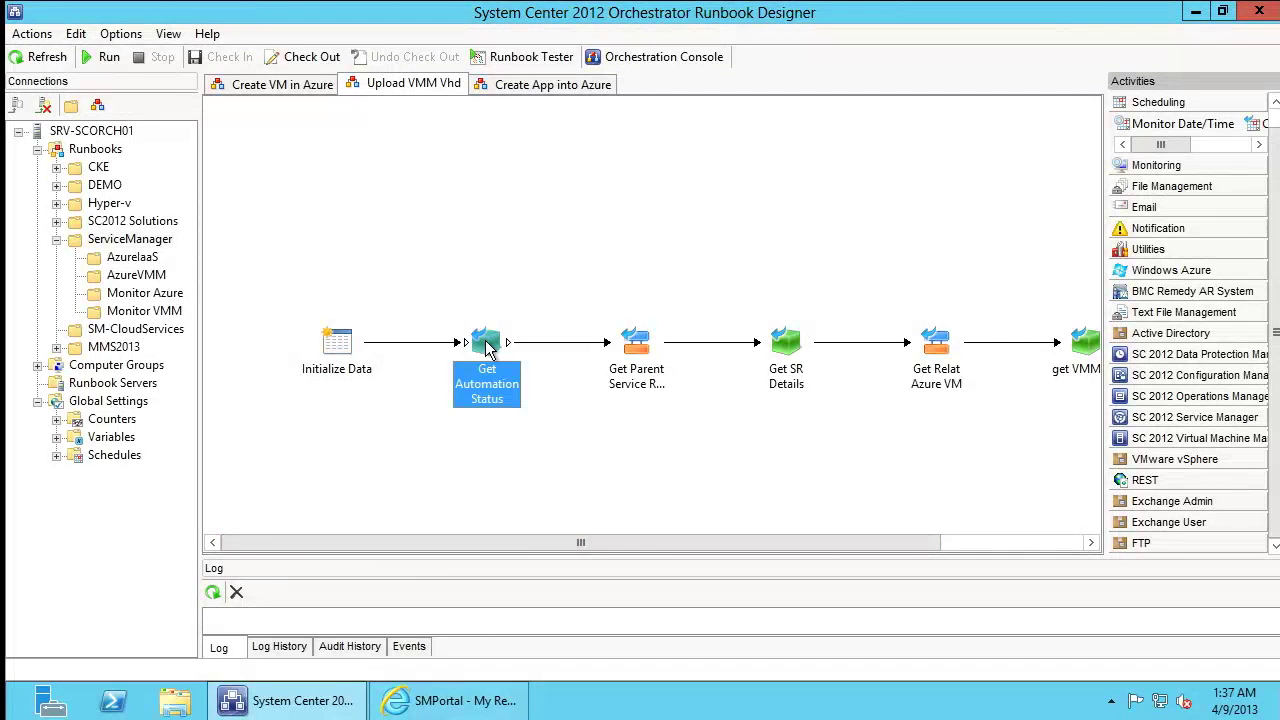
pyautogui.click(634, 343)
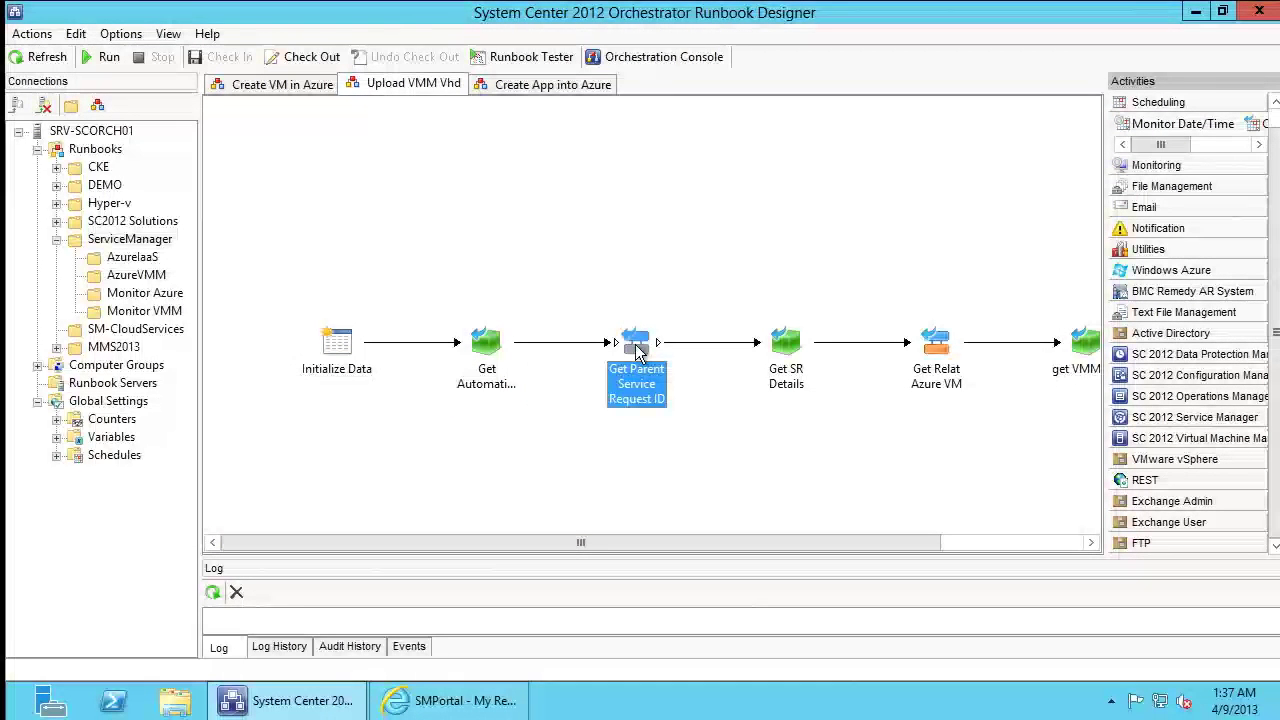
pyautogui.doubleClick(636, 345)
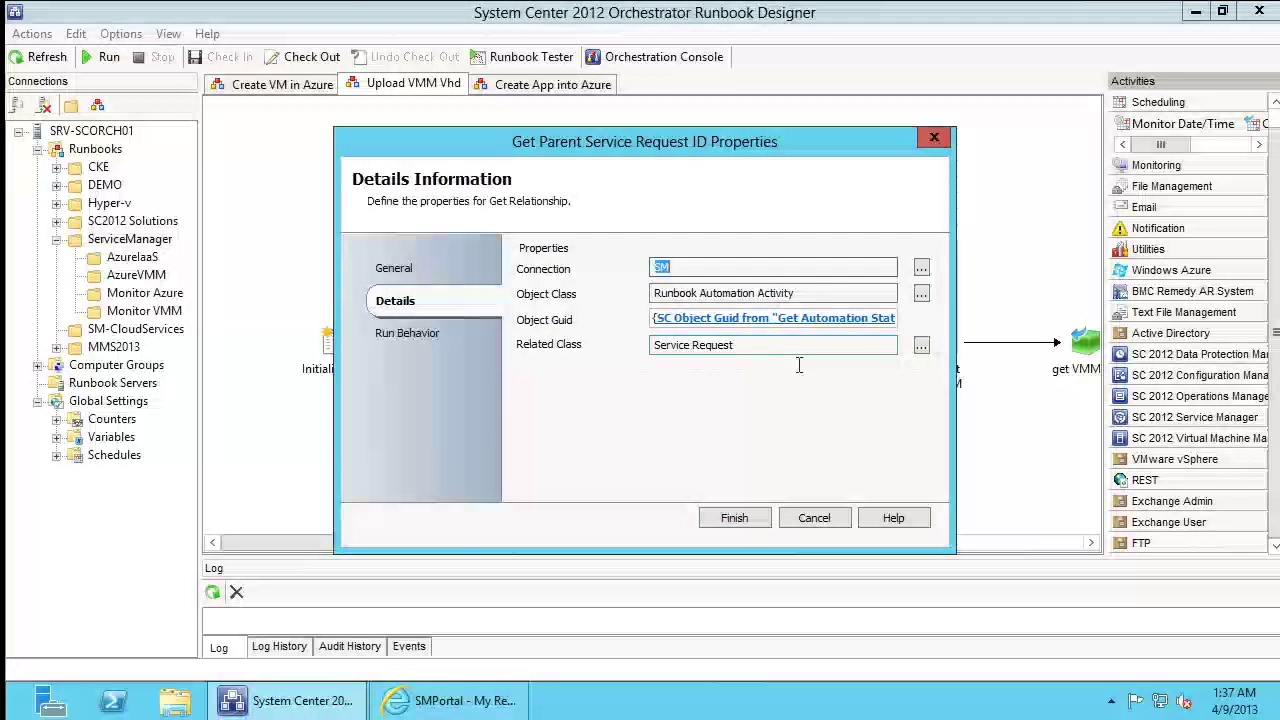
pyautogui.click(767, 318)
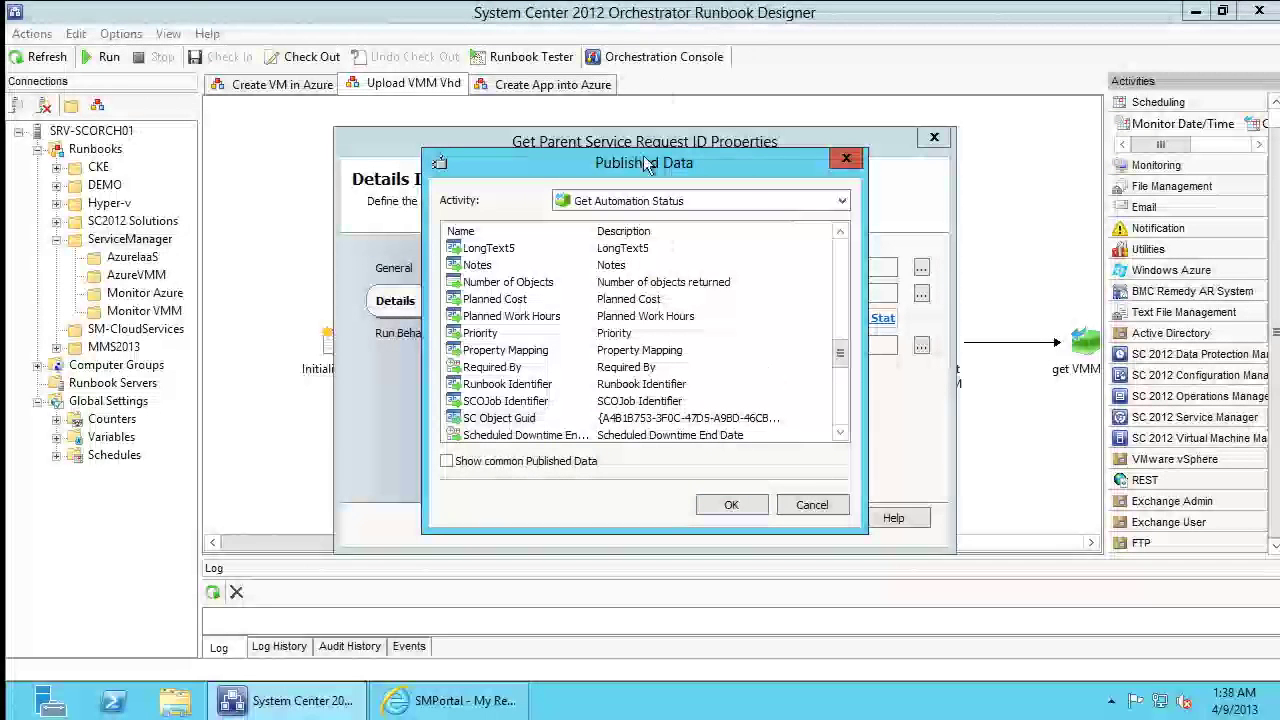
pyautogui.click(650, 203)
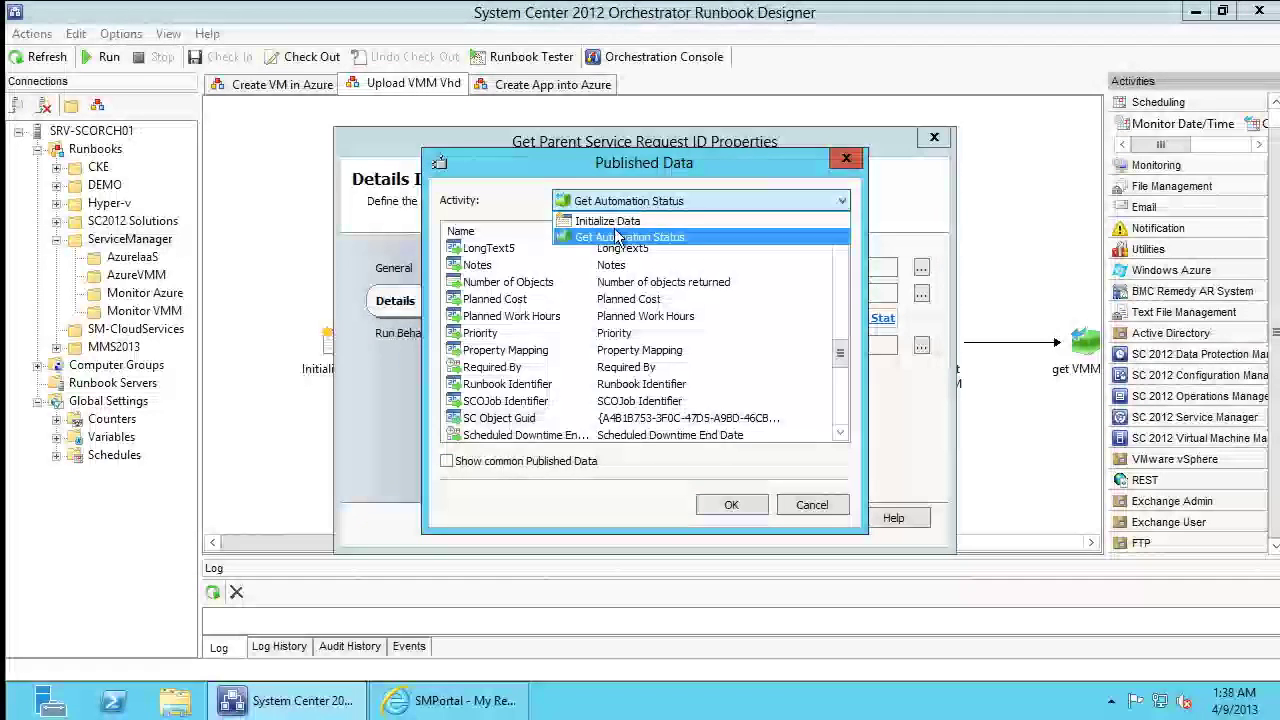
pyautogui.click(612, 224)
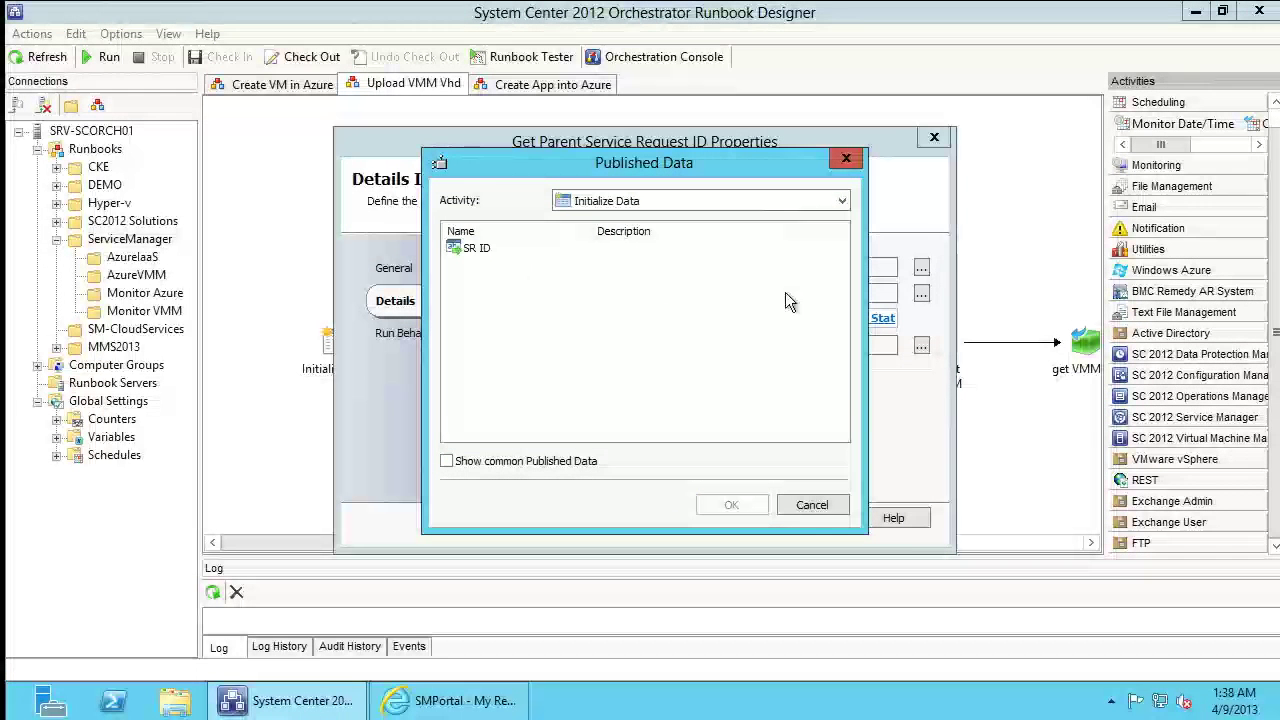
pyautogui.click(812, 505)
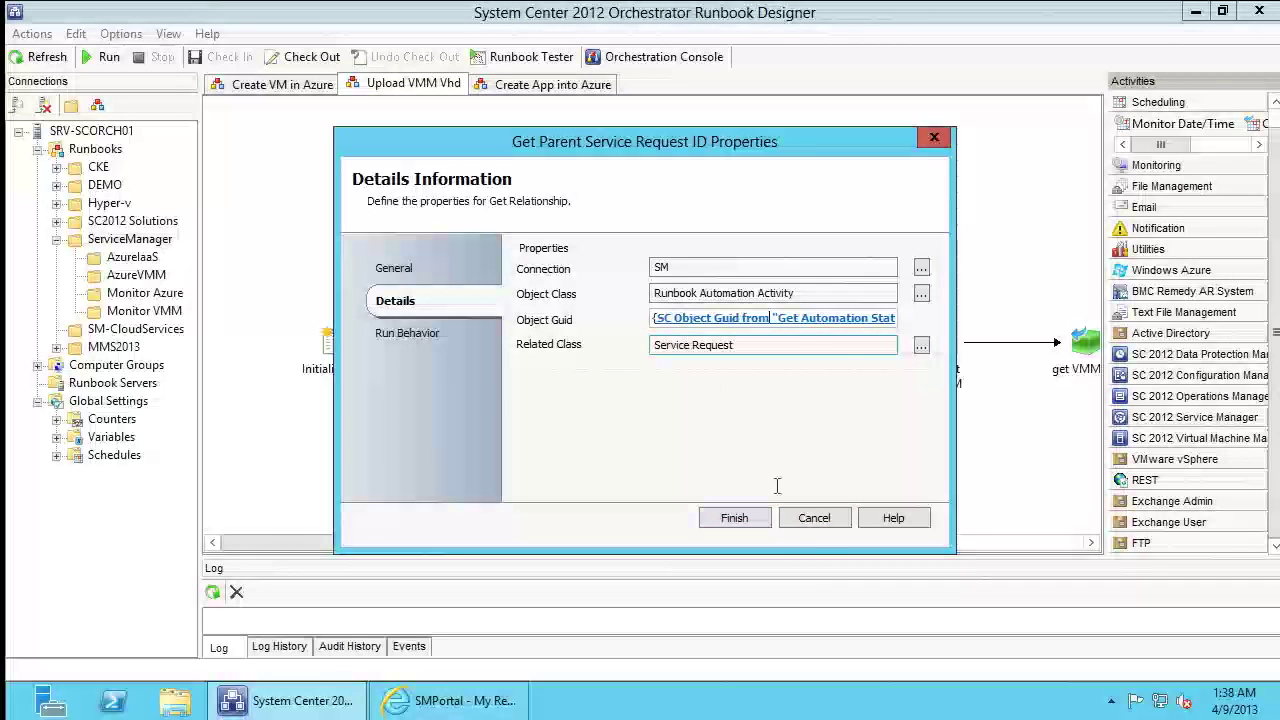
pyautogui.click(812, 518)
# Walk through the remaining activities of the Upload VMM Vhd runbook, from Get SR Details to Upload VMM Vhd to Azure.
pyautogui.moveTo(795, 541); pyautogui.dragTo(975, 528)
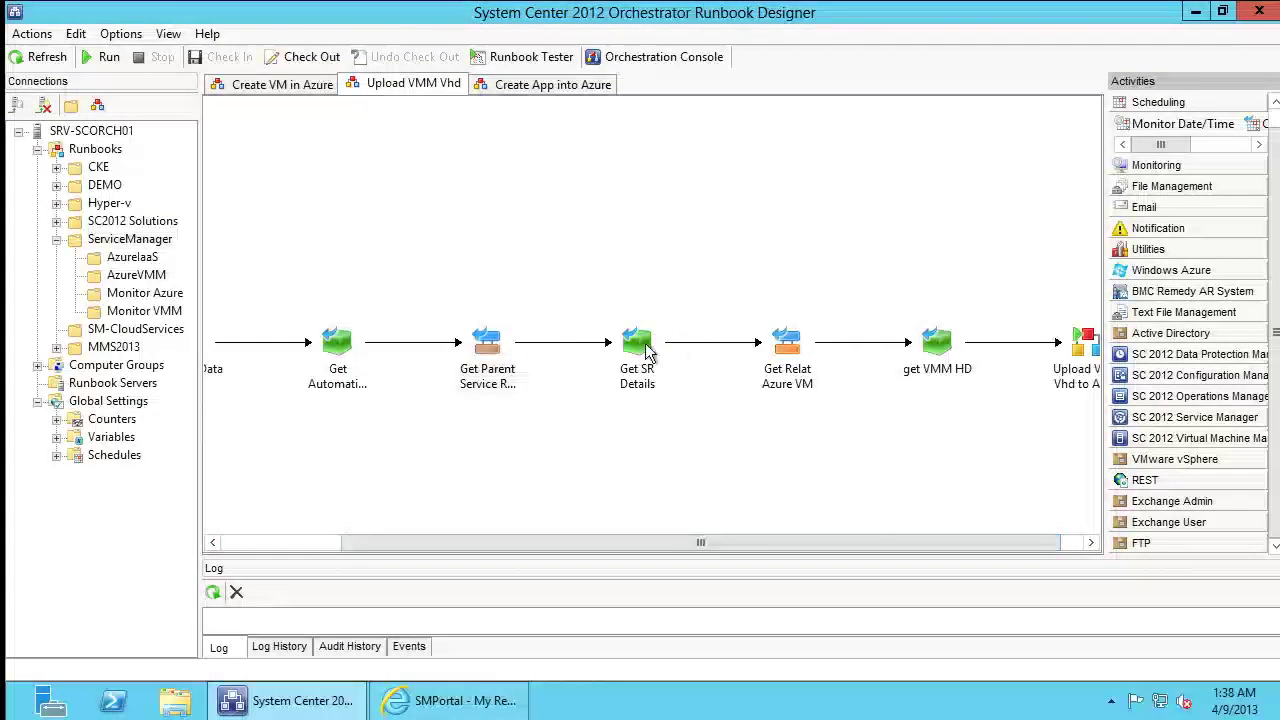
pyautogui.click(638, 348)
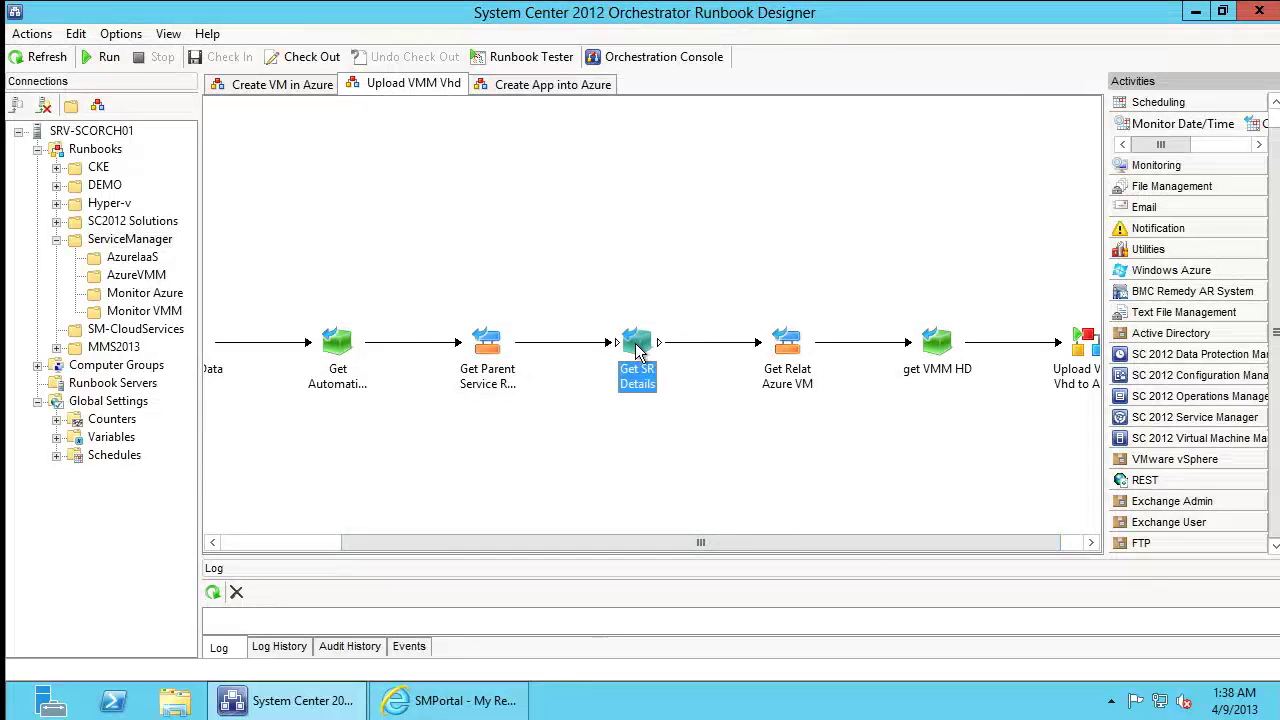
pyautogui.click(792, 347)
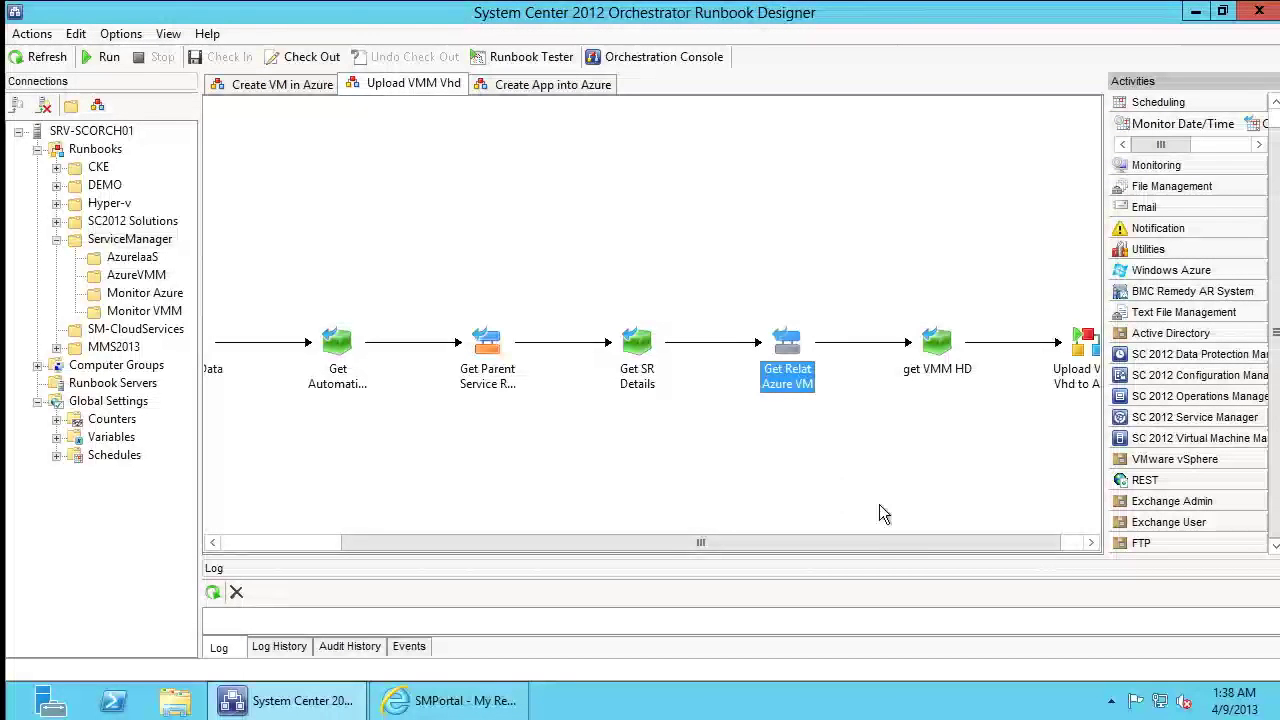
pyautogui.moveTo(998, 542); pyautogui.dragTo(1020, 542)
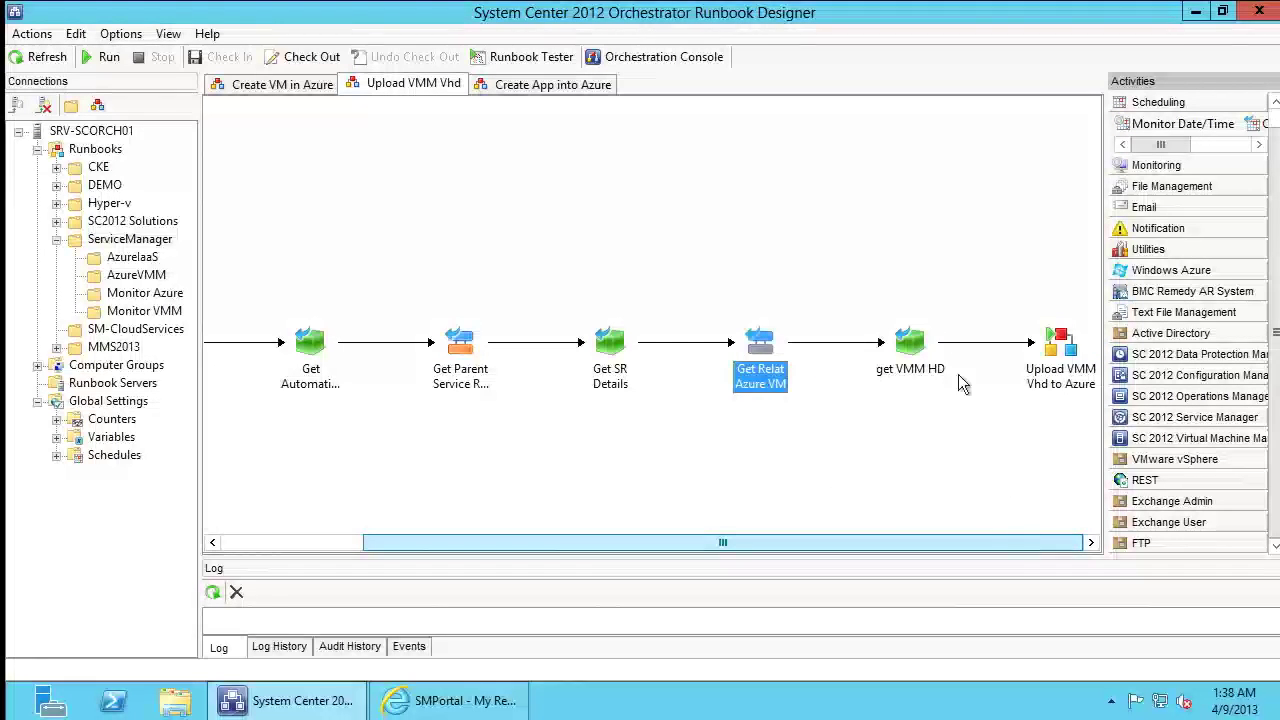
pyautogui.click(904, 352)
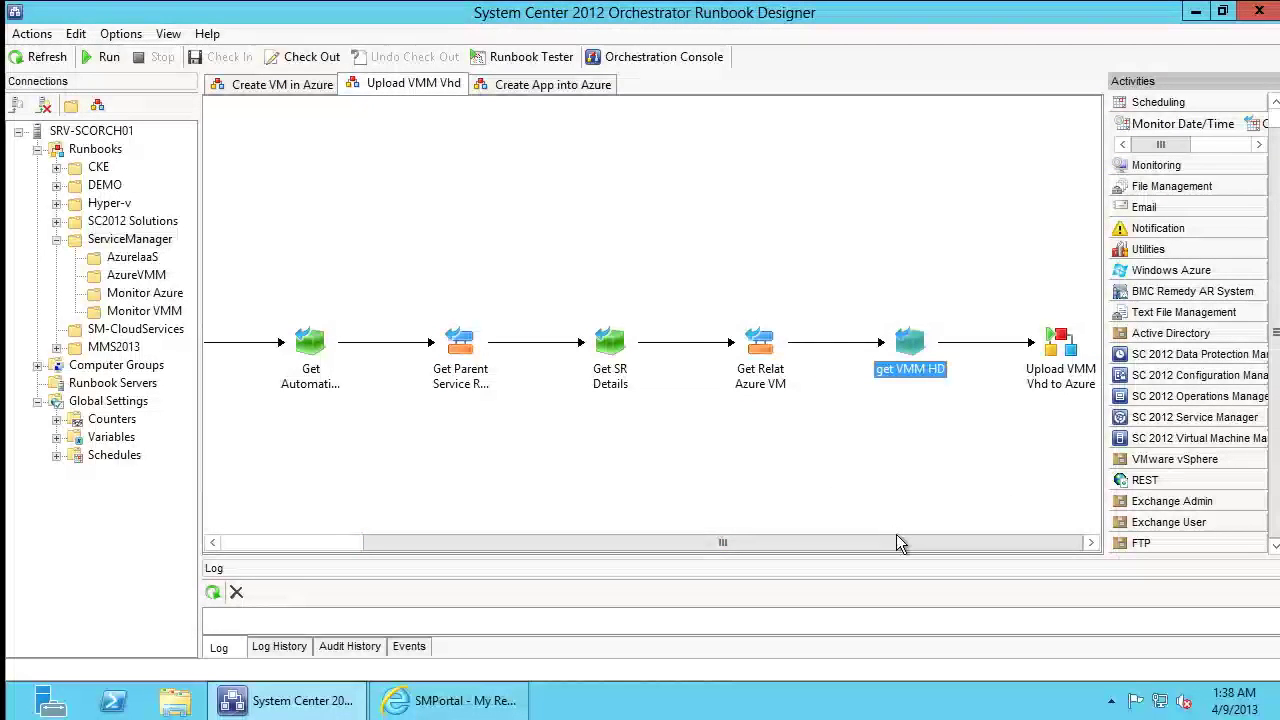
pyautogui.click(1055, 343)
pyautogui.click(1036, 268)
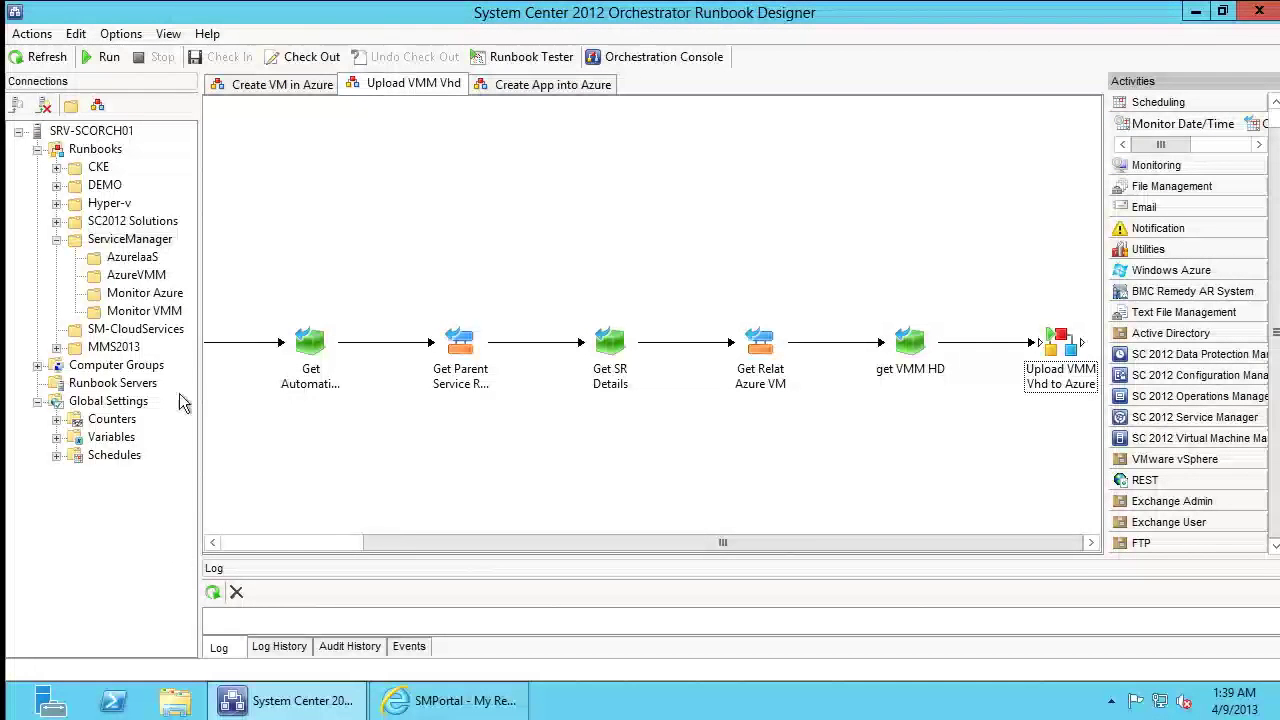
# Open the 2. Move VMM vhd to Azure runbook in the AzureVMM folder and show its running job's activity log in an enlarged log area.
pyautogui.click(140, 276)
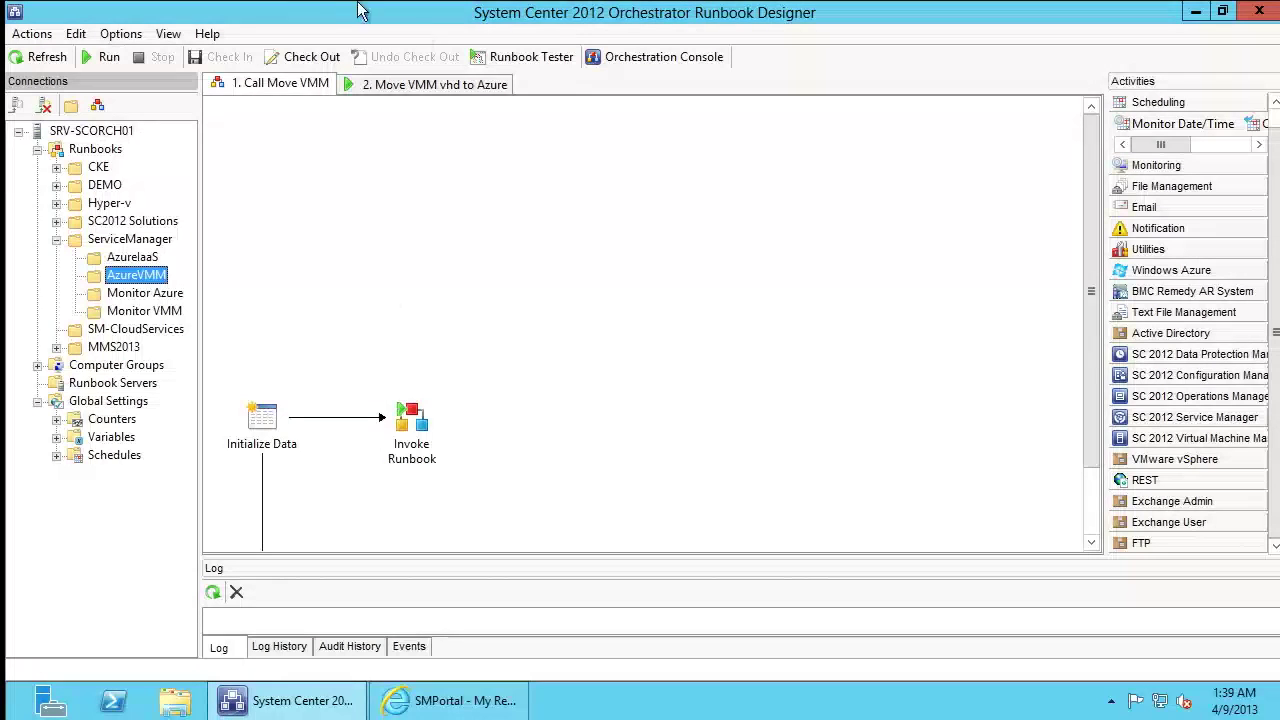
pyautogui.click(424, 87)
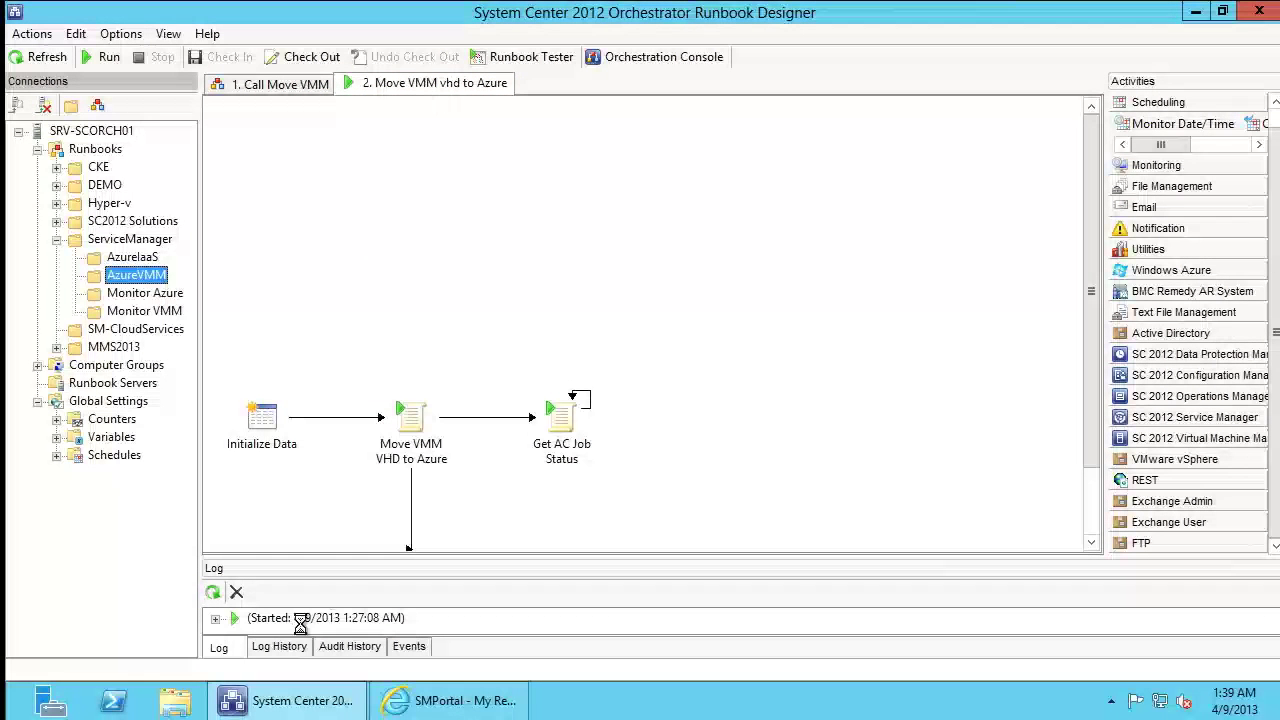
pyautogui.click(217, 620)
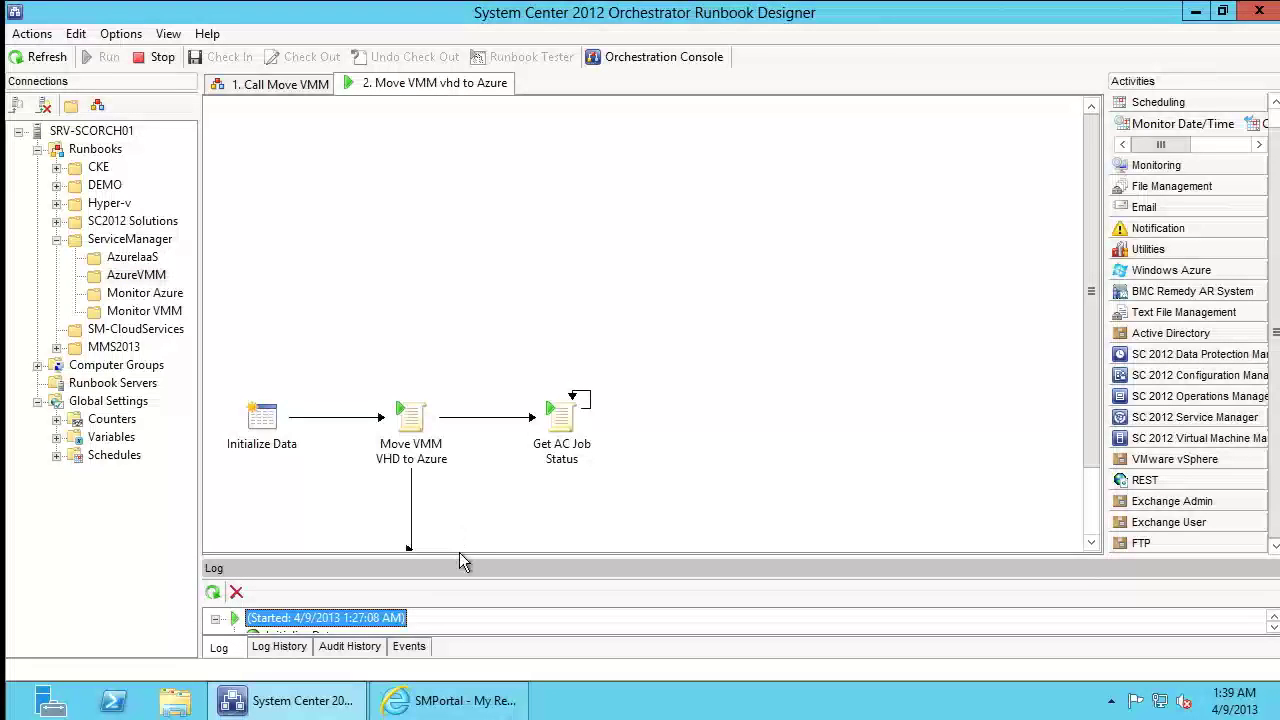
pyautogui.moveTo(460, 557); pyautogui.dragTo(457, 490)
pyautogui.click(456, 290)
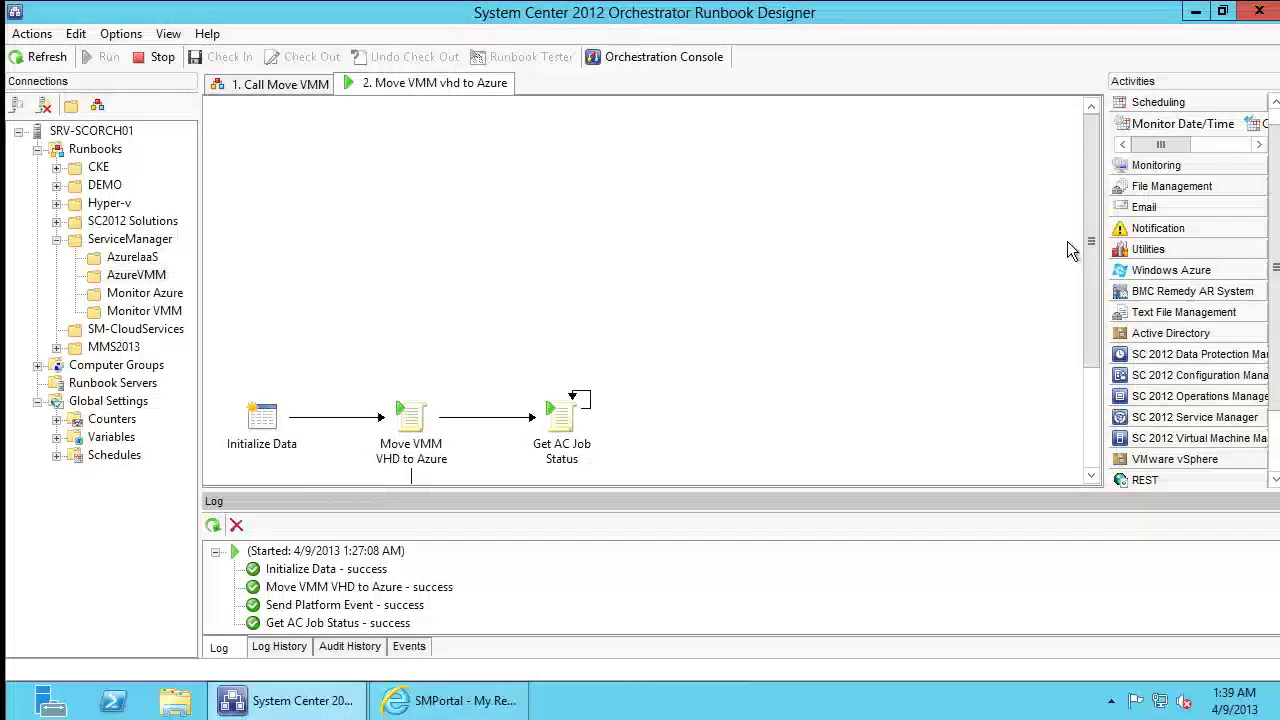
pyautogui.moveTo(1087, 255); pyautogui.dragTo(1103, 368)
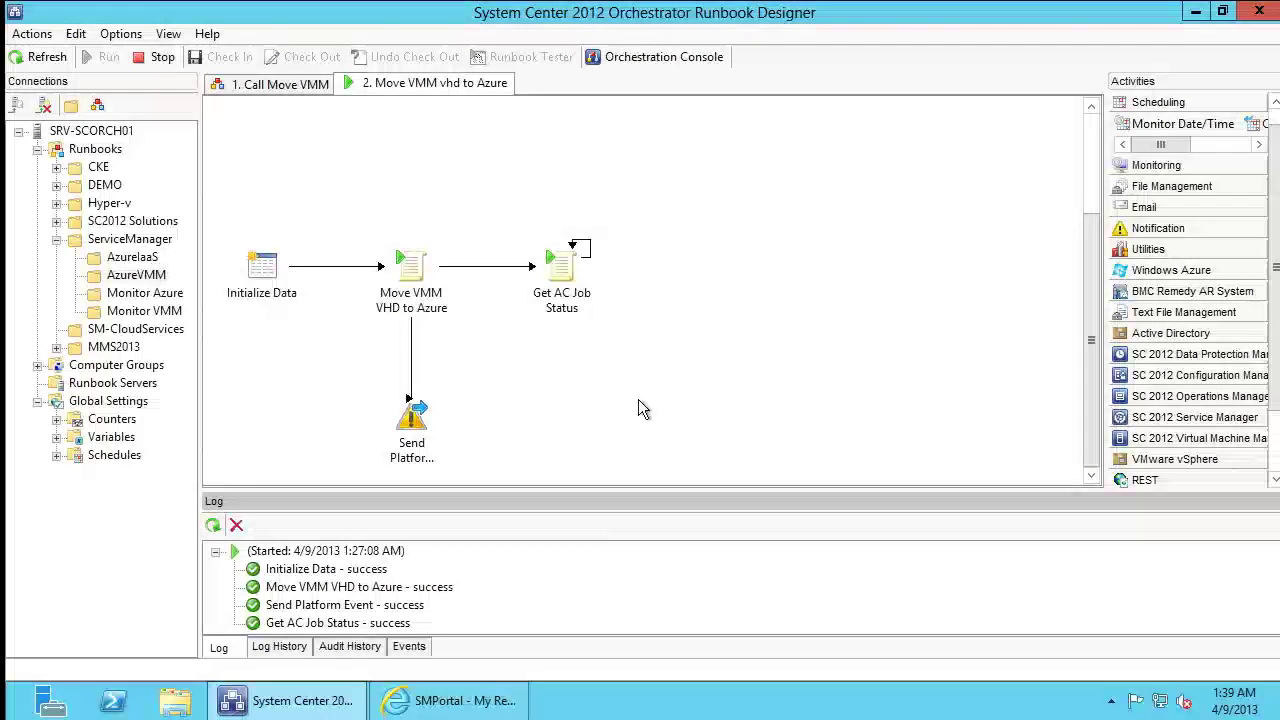
# Open the properties of the Move VMM VHD to Azure activity and view its script and published data.
pyautogui.click(398, 264)
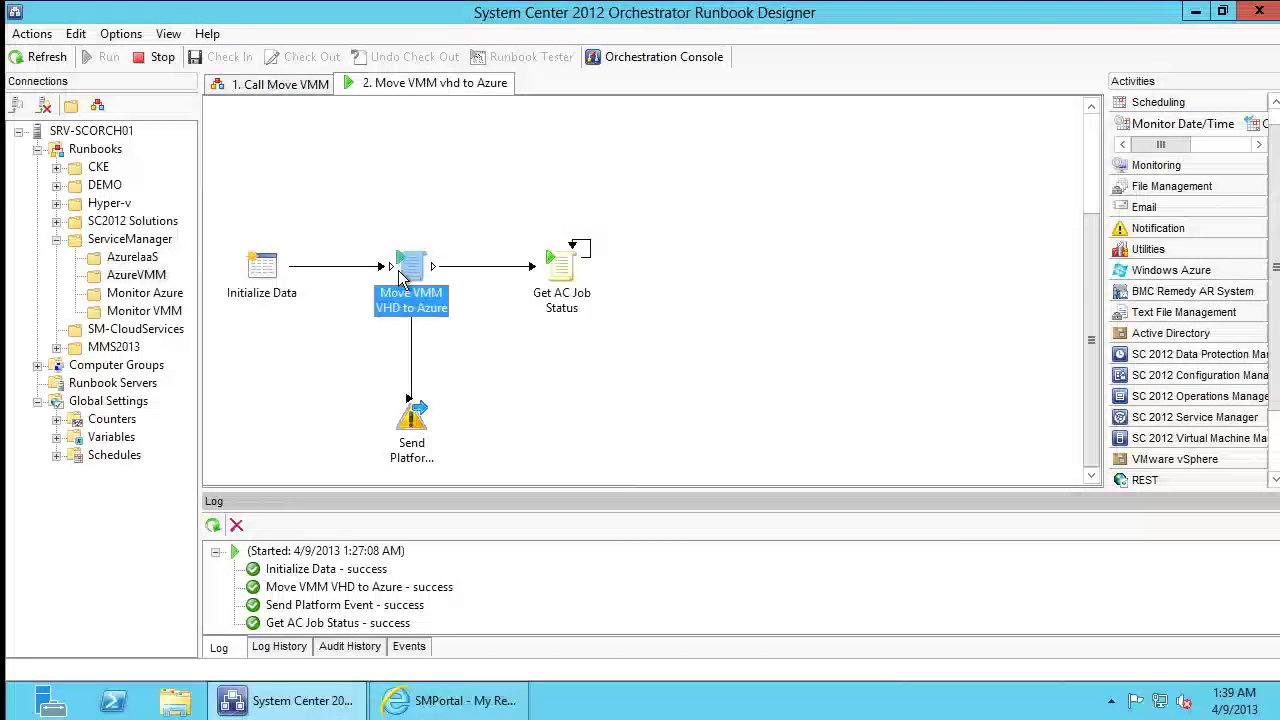
pyautogui.doubleClick(400, 277)
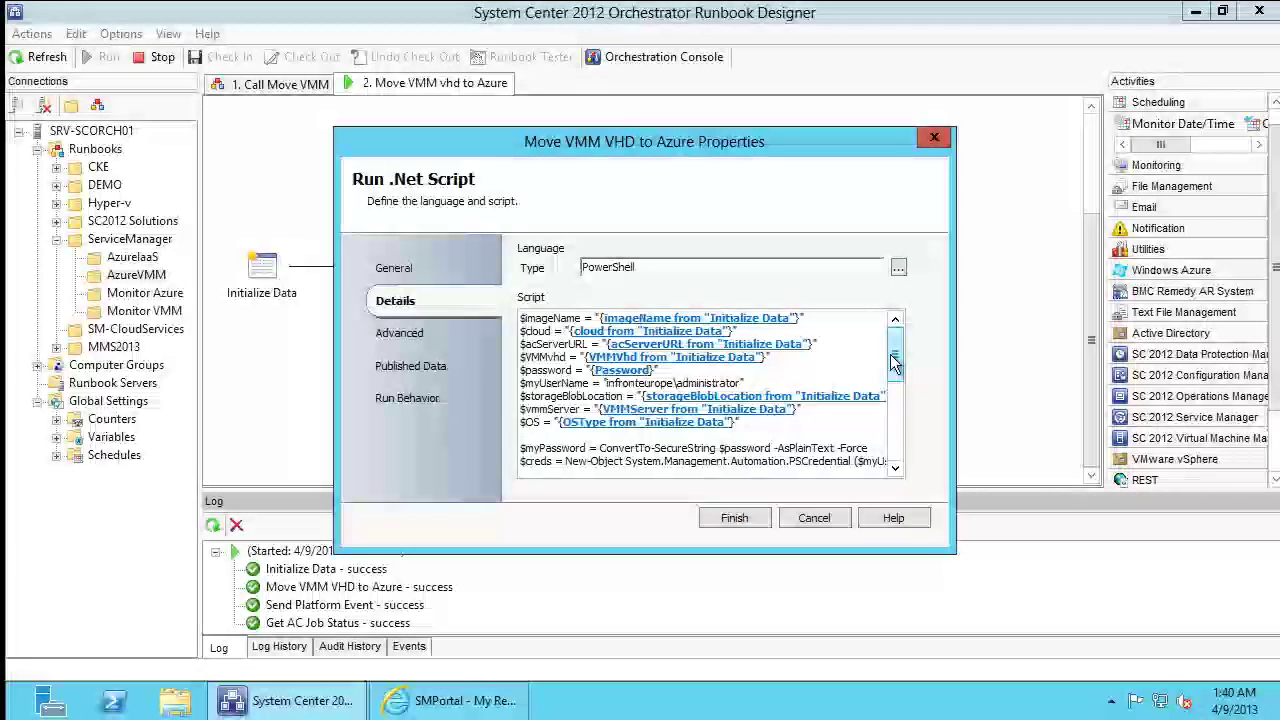
pyautogui.click(410, 367)
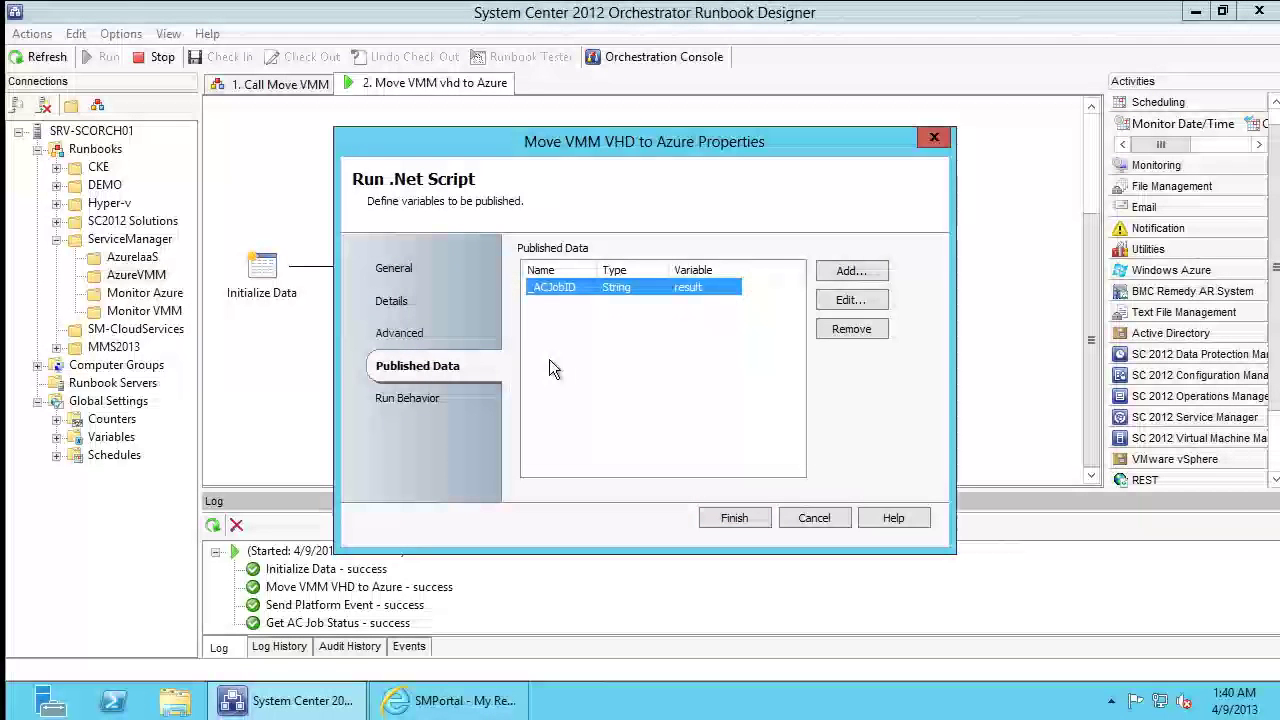
# Read the activity's PowerShell script through to the Add-SCACAzureImage command and close the properties without saving.
pyautogui.click(390, 303)
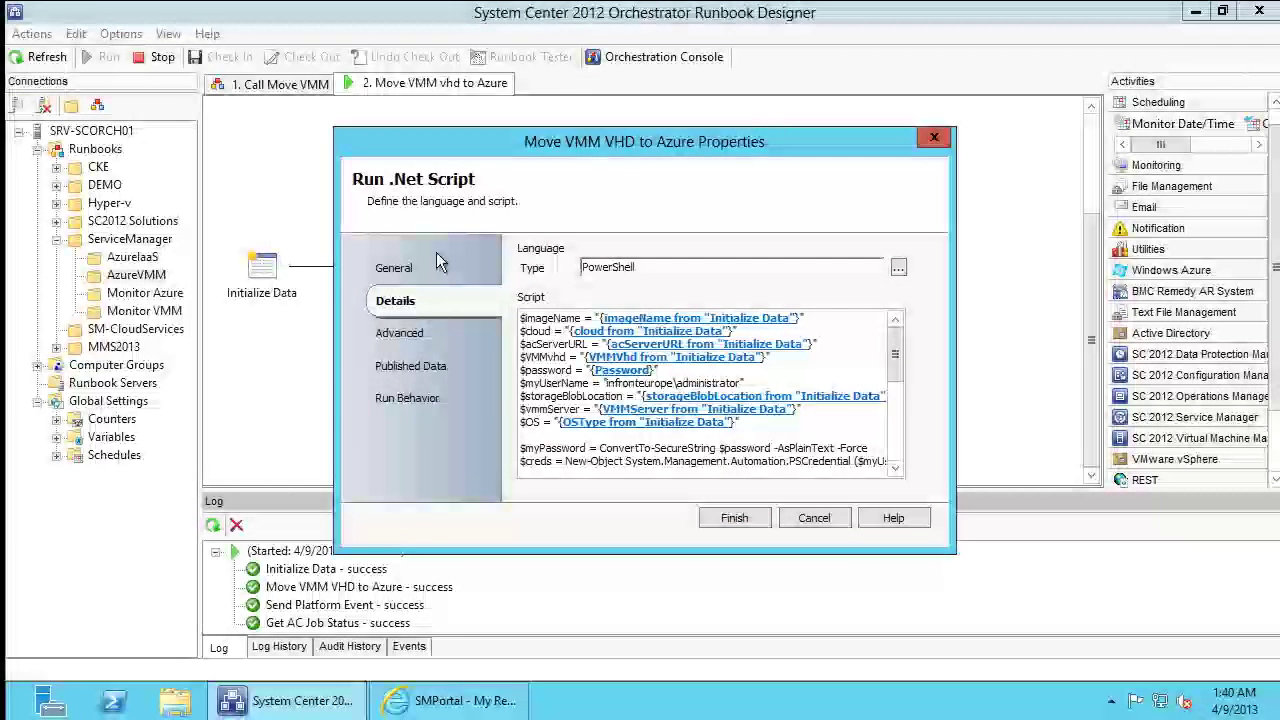
pyautogui.moveTo(899, 348); pyautogui.dragTo(902, 412)
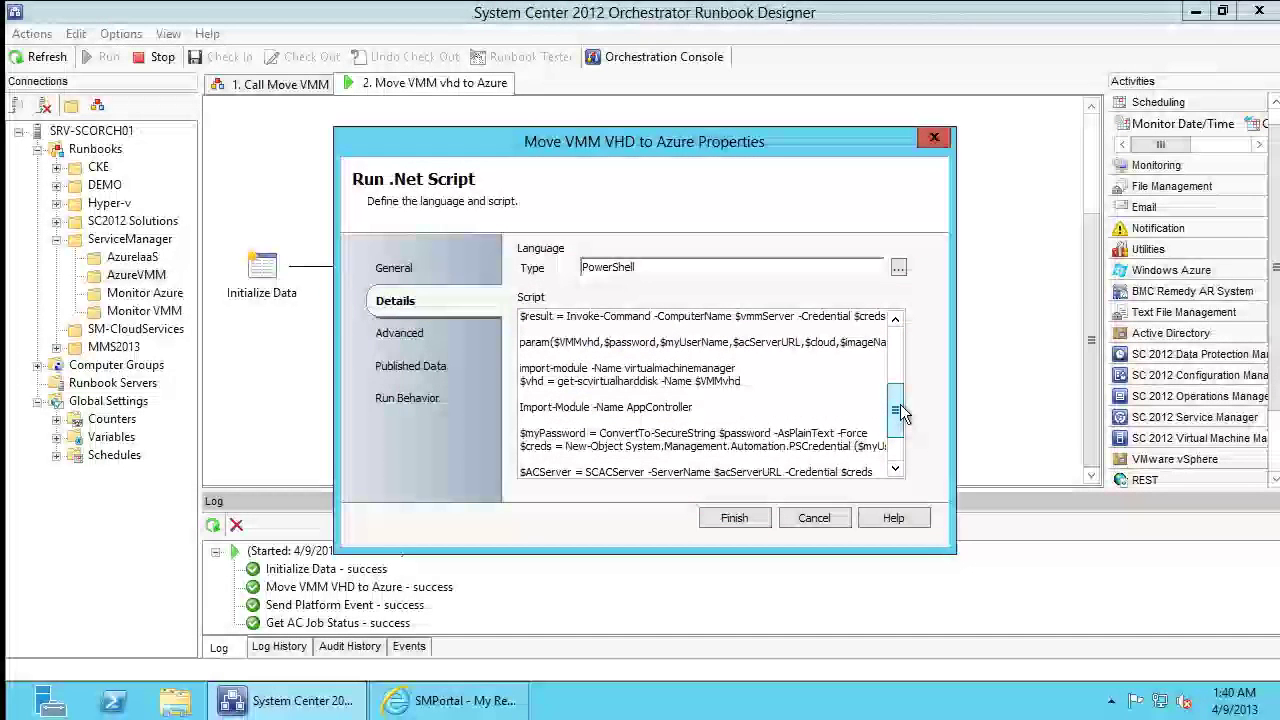
pyautogui.click(660, 408)
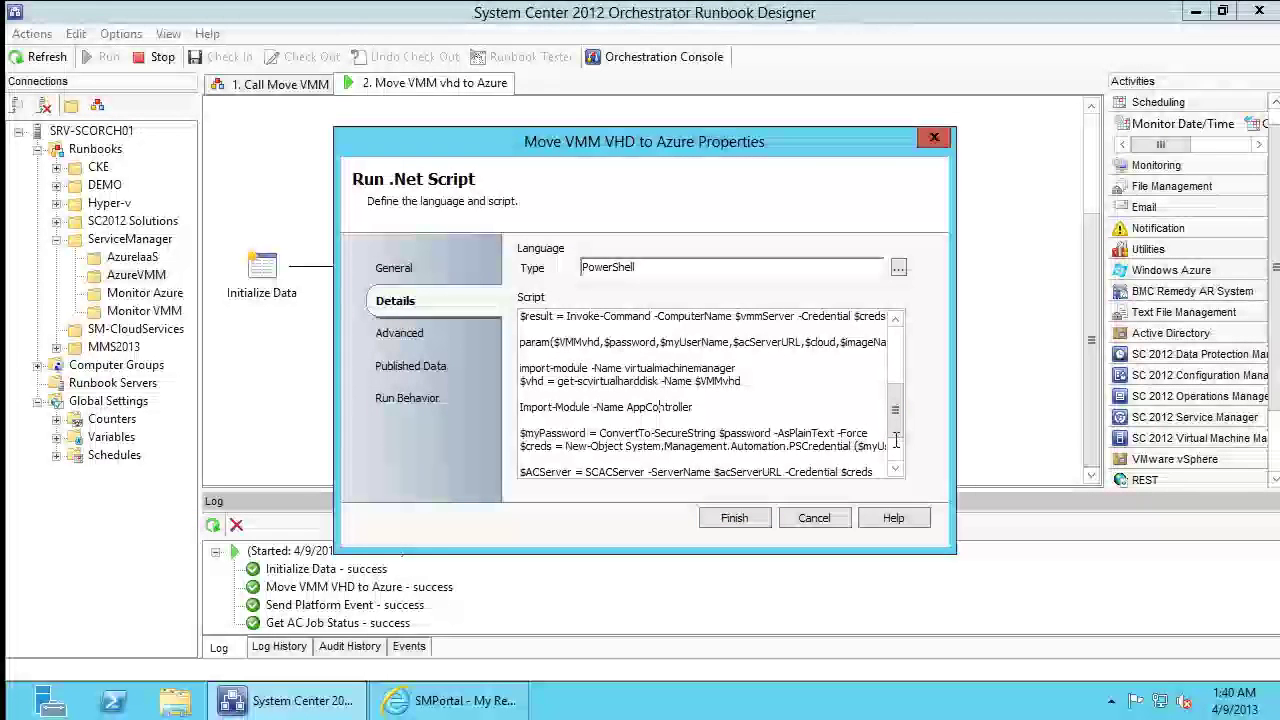
pyautogui.moveTo(895, 410); pyautogui.dragTo(897, 432)
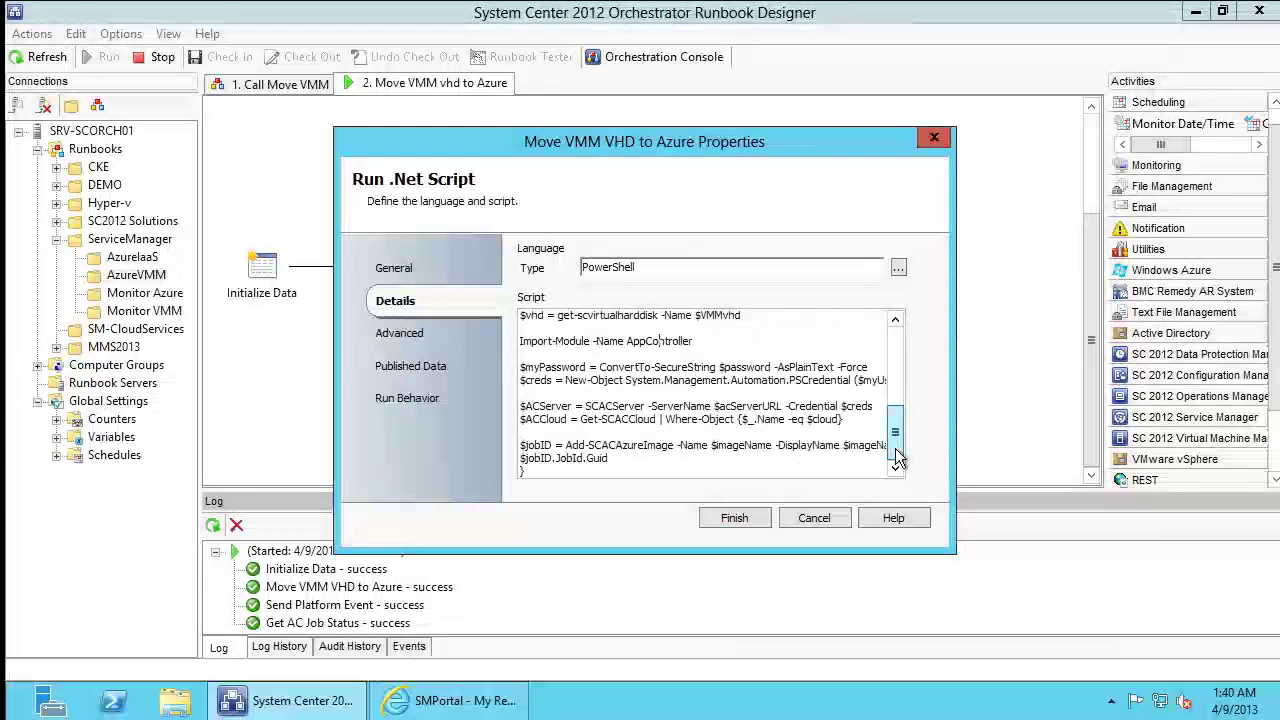
pyautogui.doubleClick(632, 445)
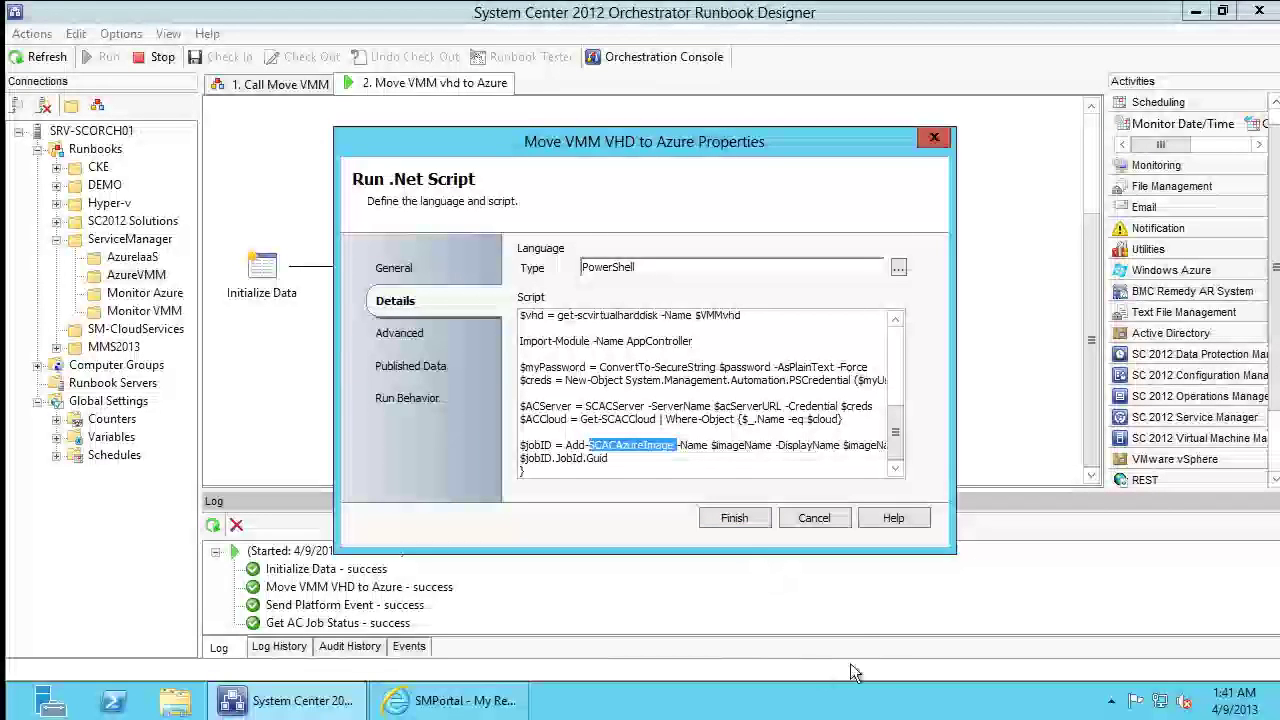
pyautogui.click(816, 517)
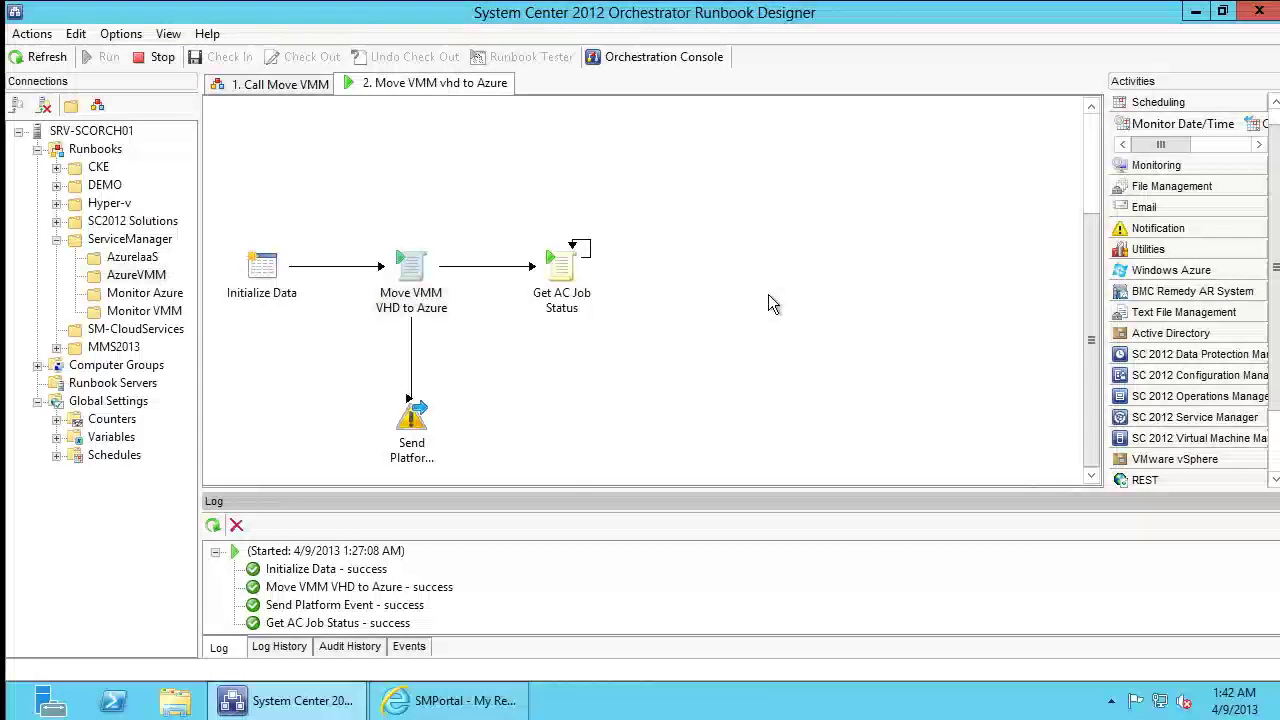
pyautogui.moveTo(938, 8)
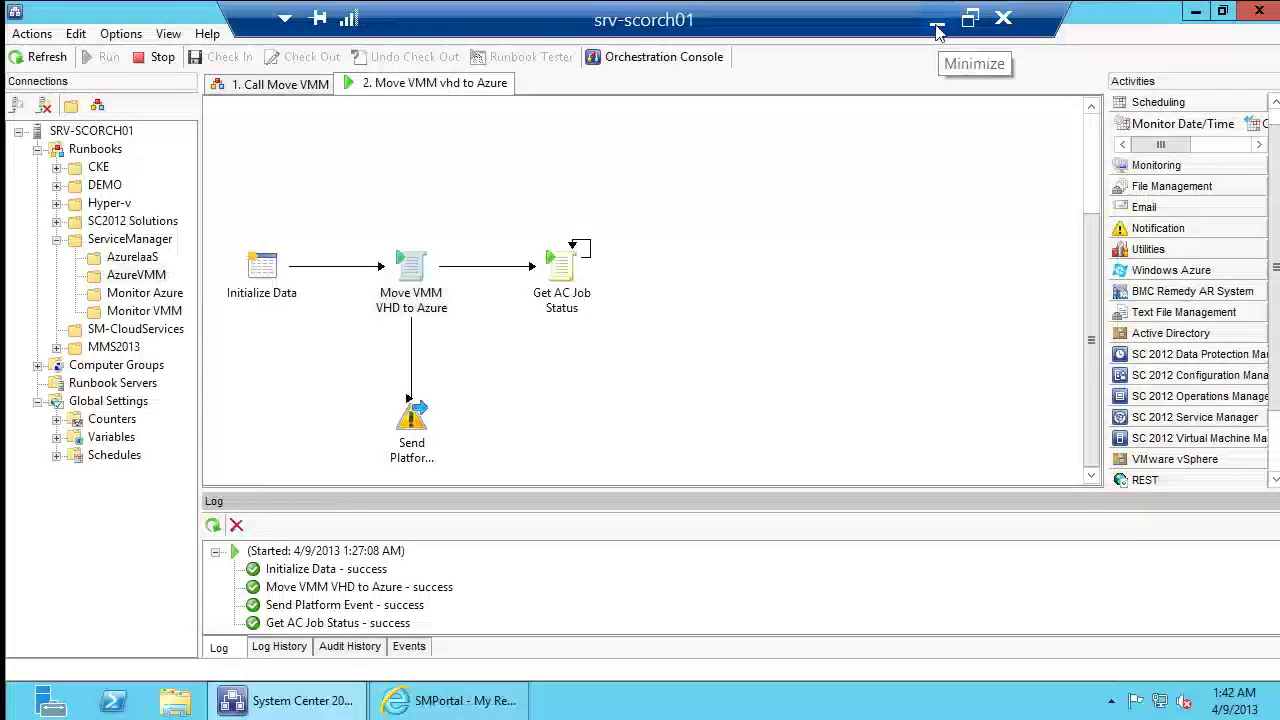